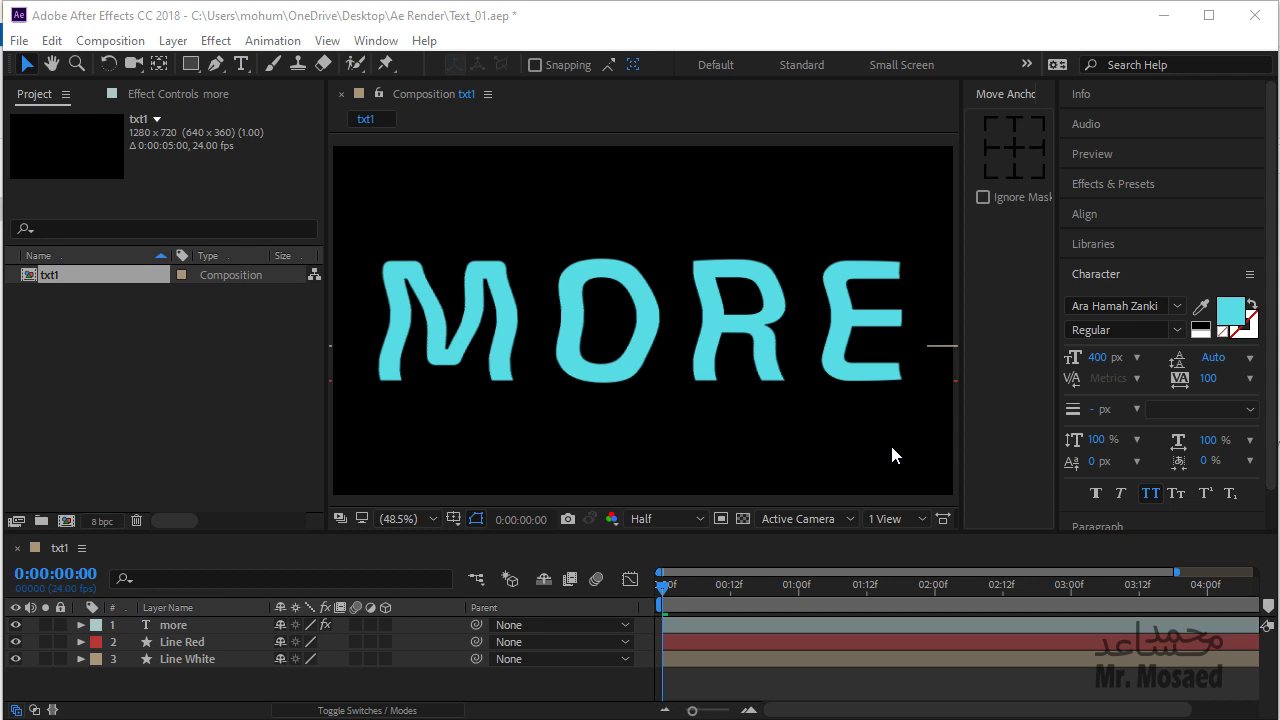
Step: Preview the full 5-second MORE wave-text animation in the txt1 composition
left_click_drag(1177, 572, 1258, 574)
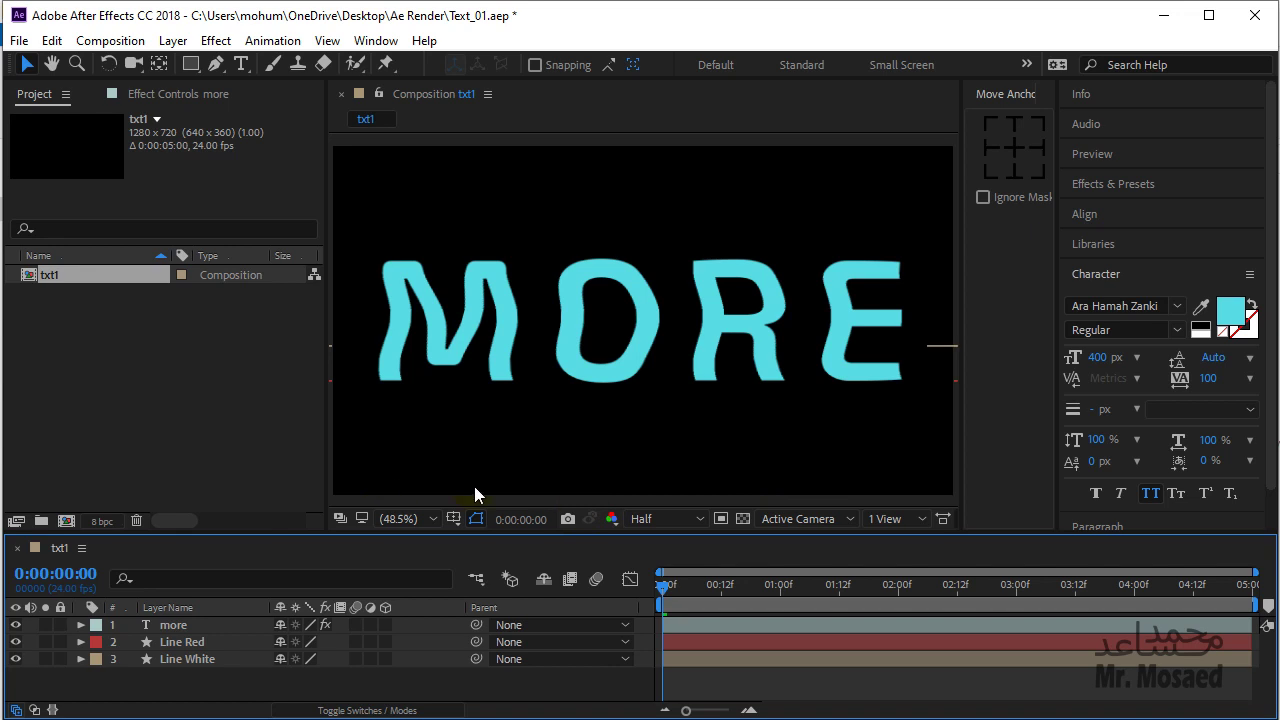
key("space")
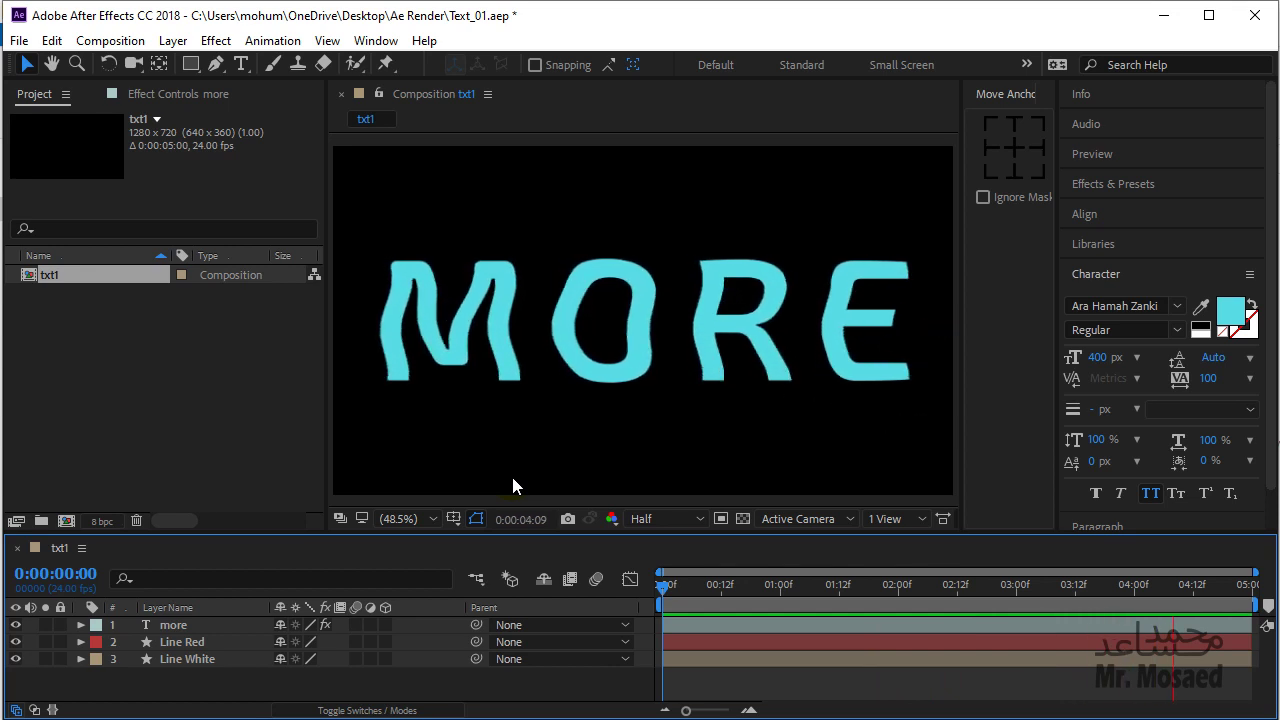
key("space")
left_click(269, 416)
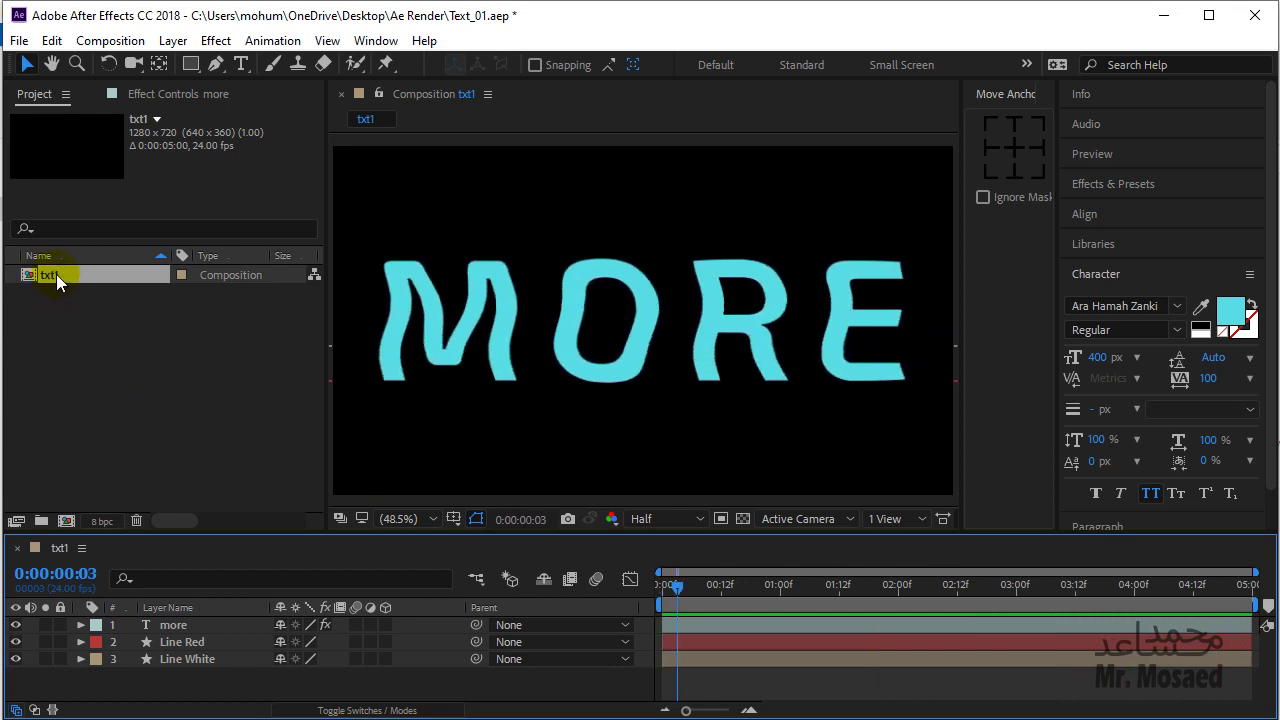
left_click(19, 40)
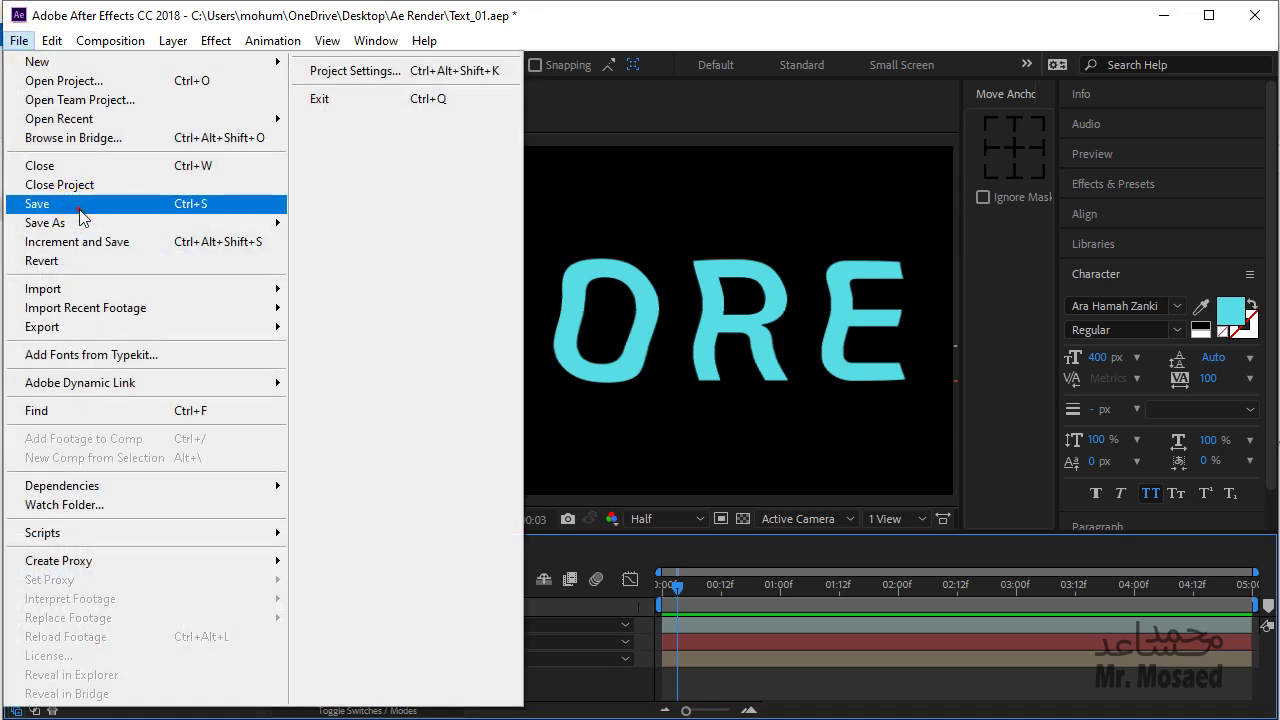
Step: Save the After Effects project and add the txt1 composition to the render queue
left_click(82, 207)
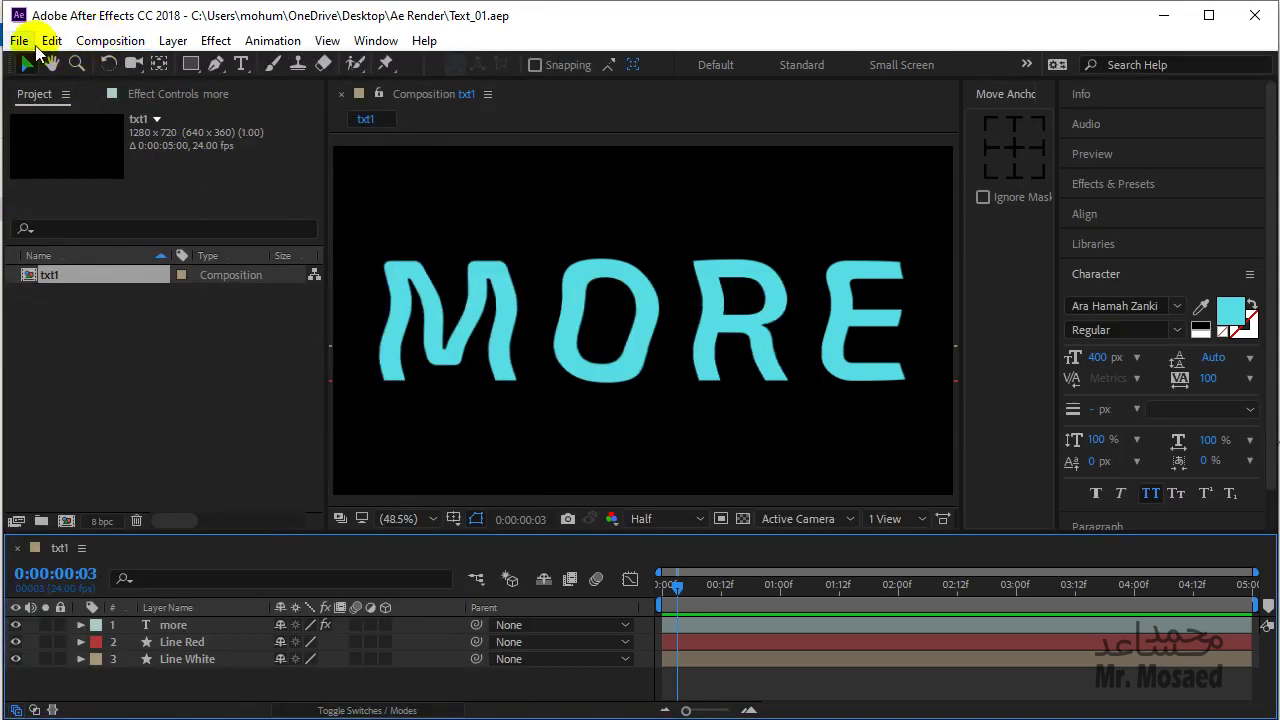
left_click(100, 43)
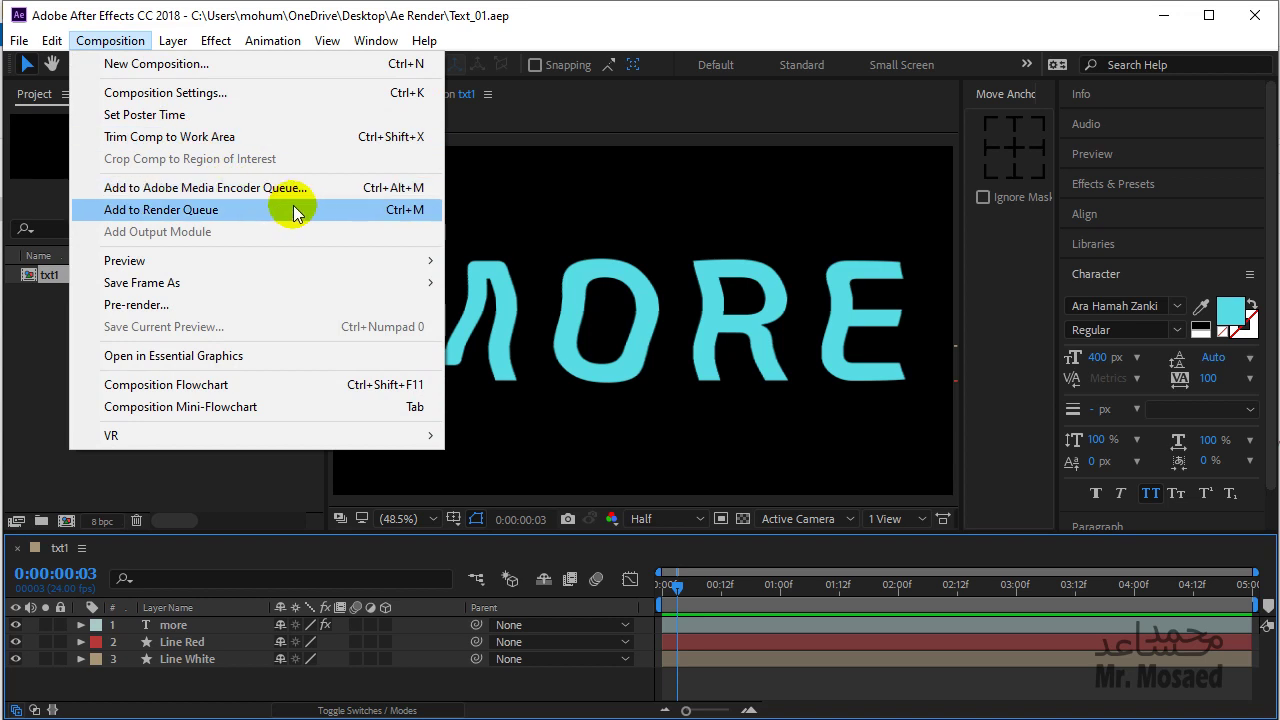
left_click(296, 207)
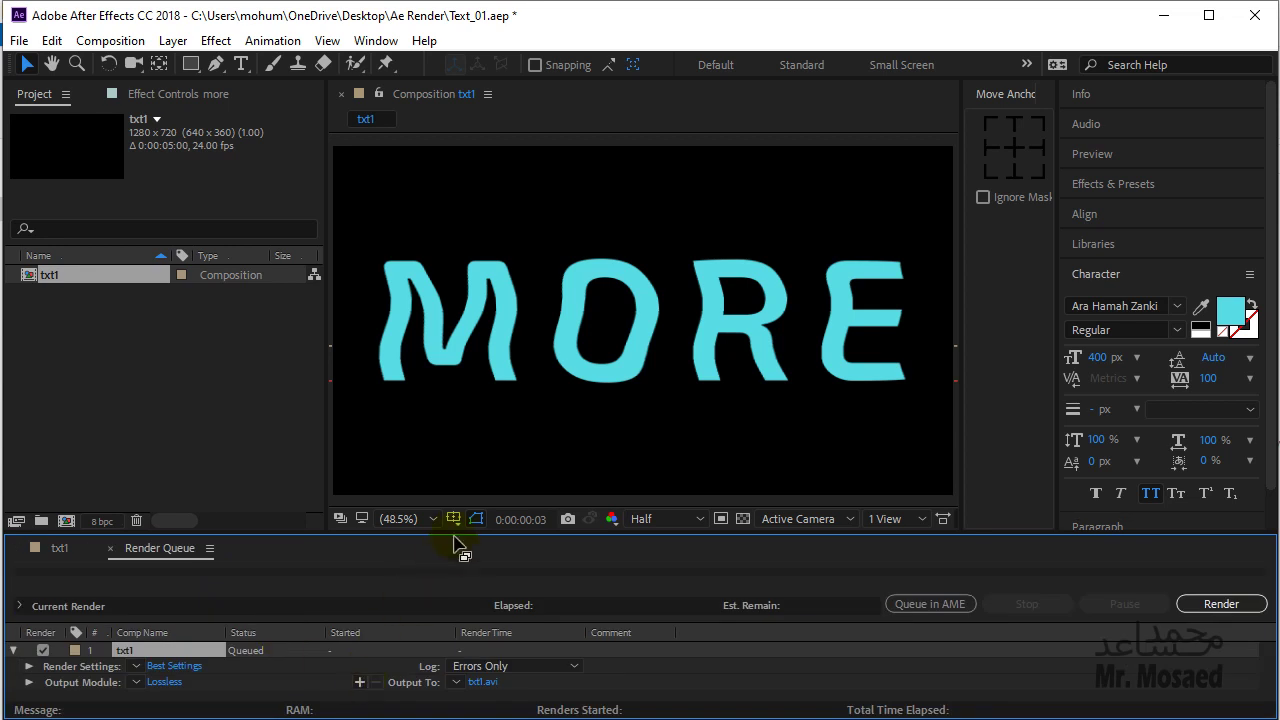
Step: Review and confirm the Best Settings render settings for the queued txt1 item
left_click_drag(462, 531, 460, 470)
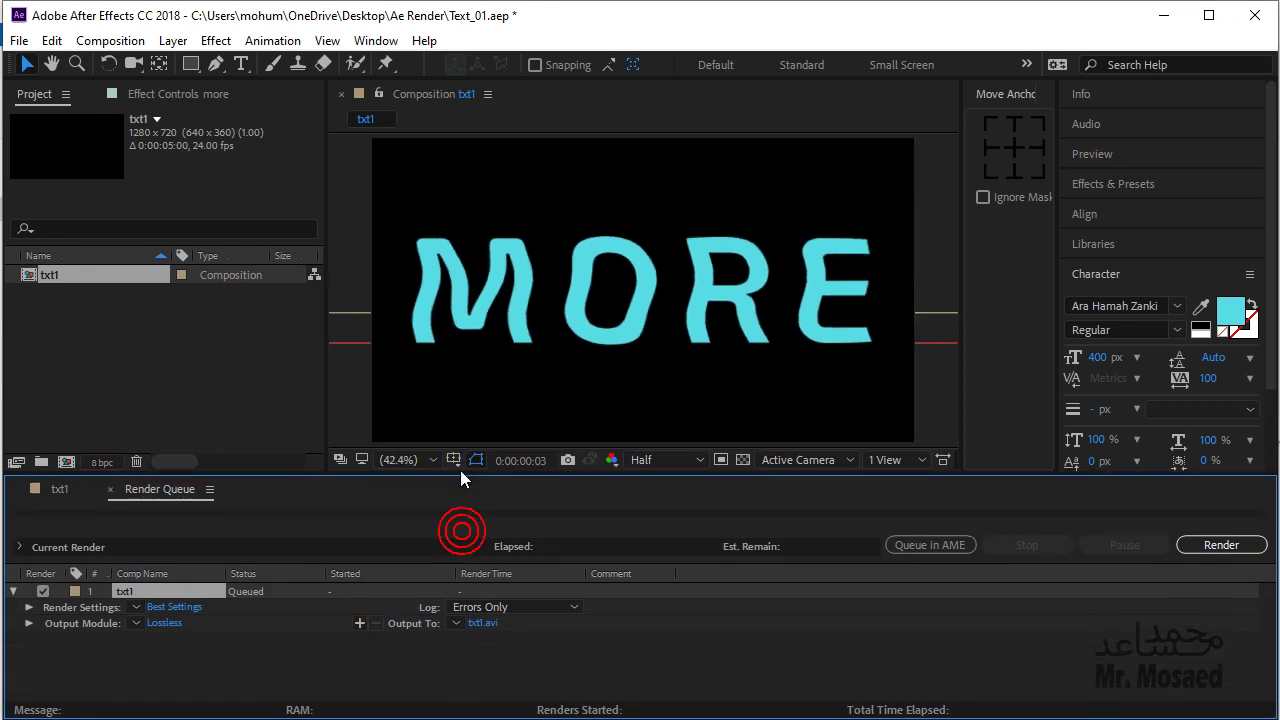
left_click(184, 607)
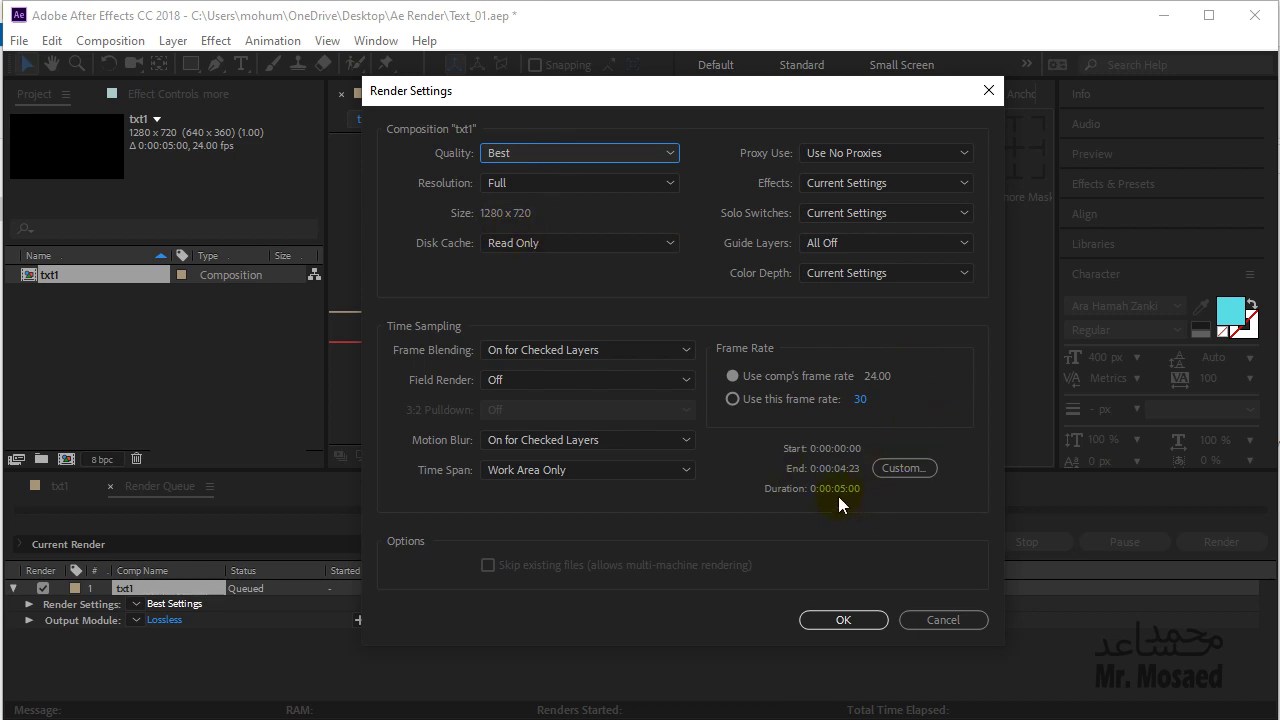
left_click(844, 622)
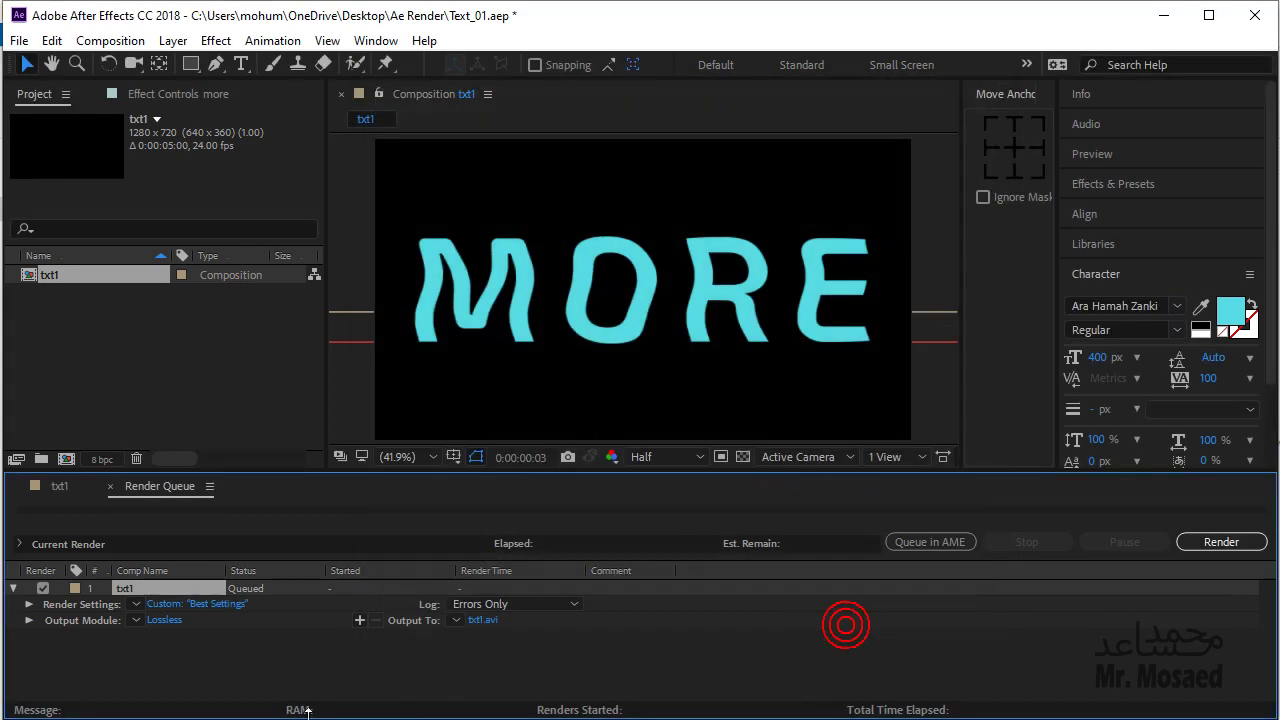
Step: Set the txt1 output module to PNG Sequence with RGB + Alpha channels
left_click(163, 619)
left_click(700, 126)
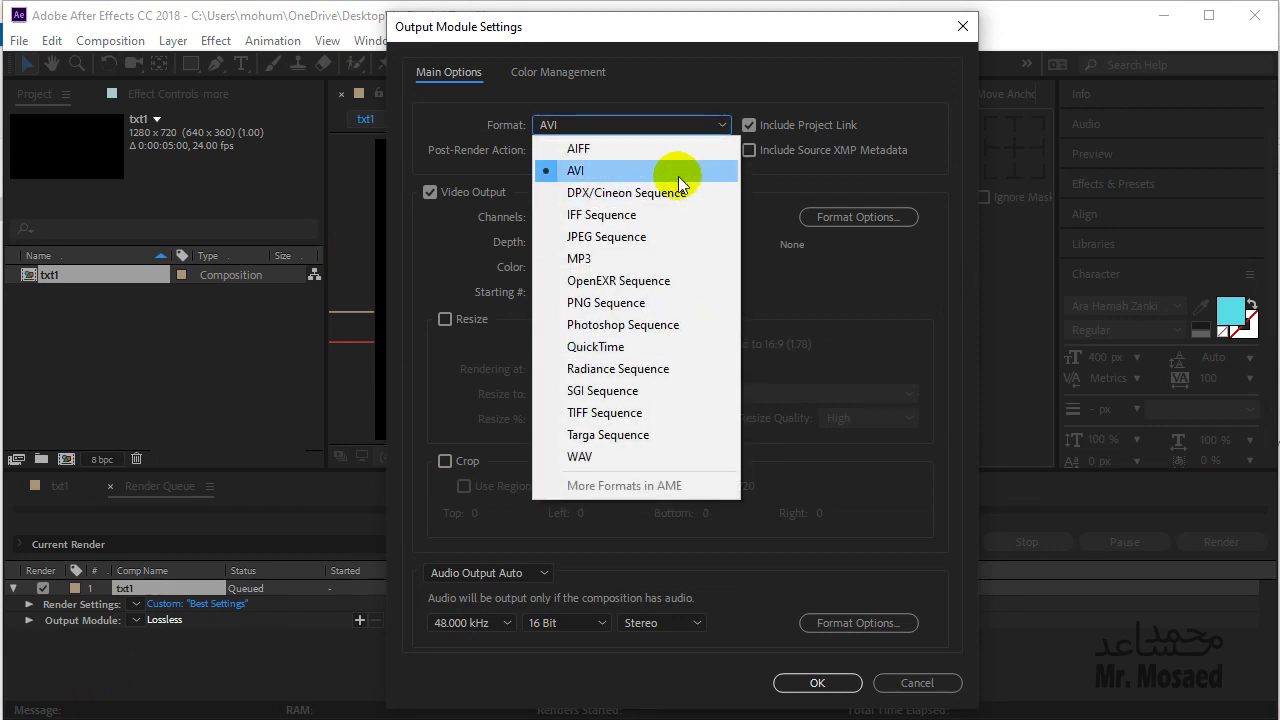
left_click(680, 302)
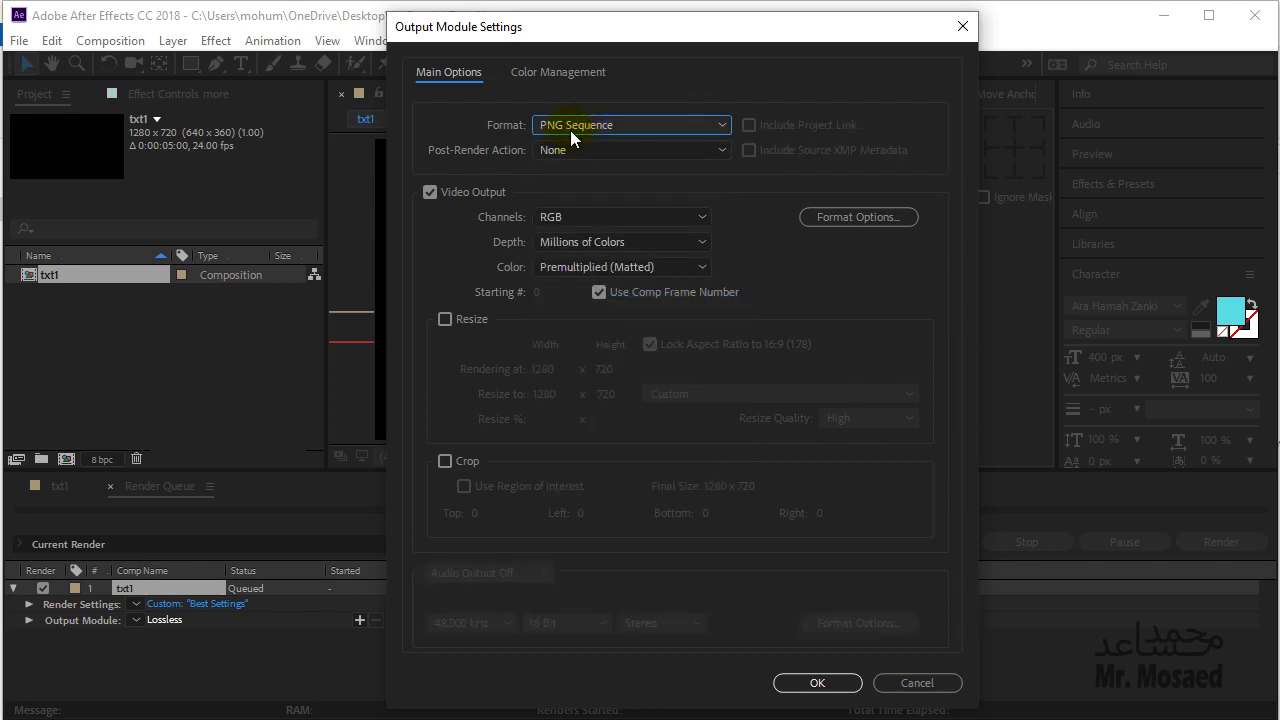
left_click(609, 216)
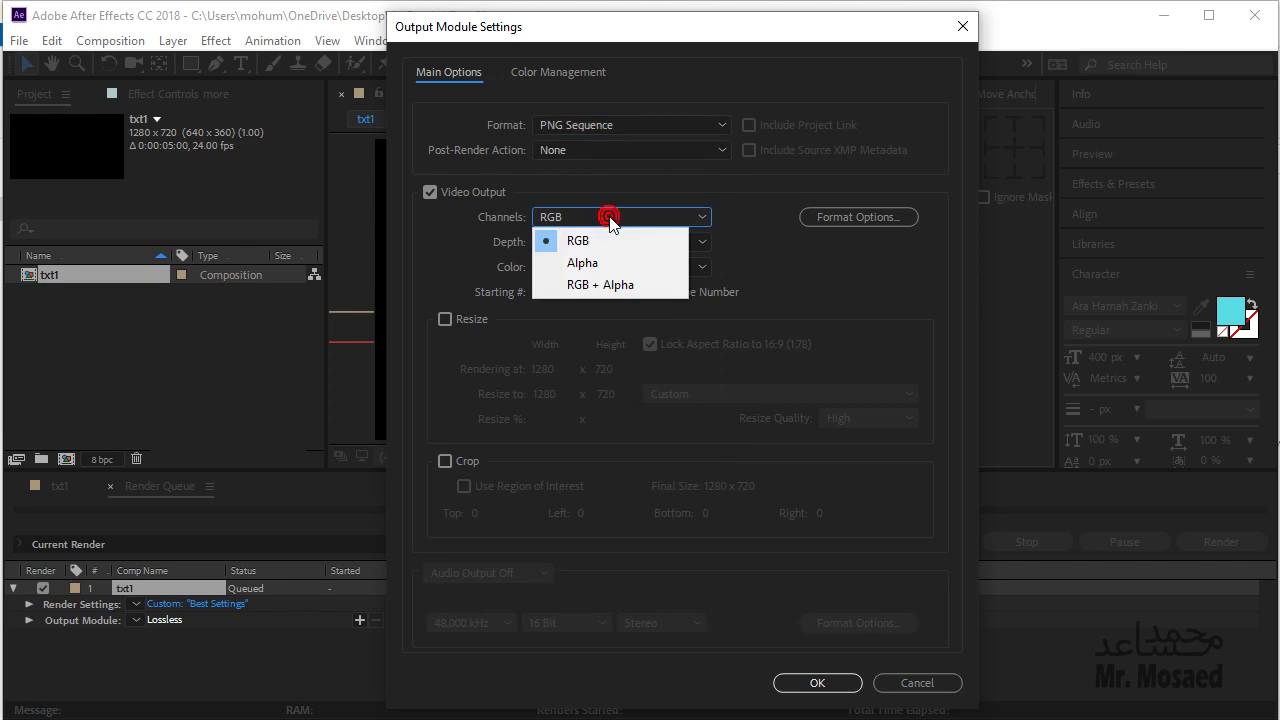
left_click(640, 285)
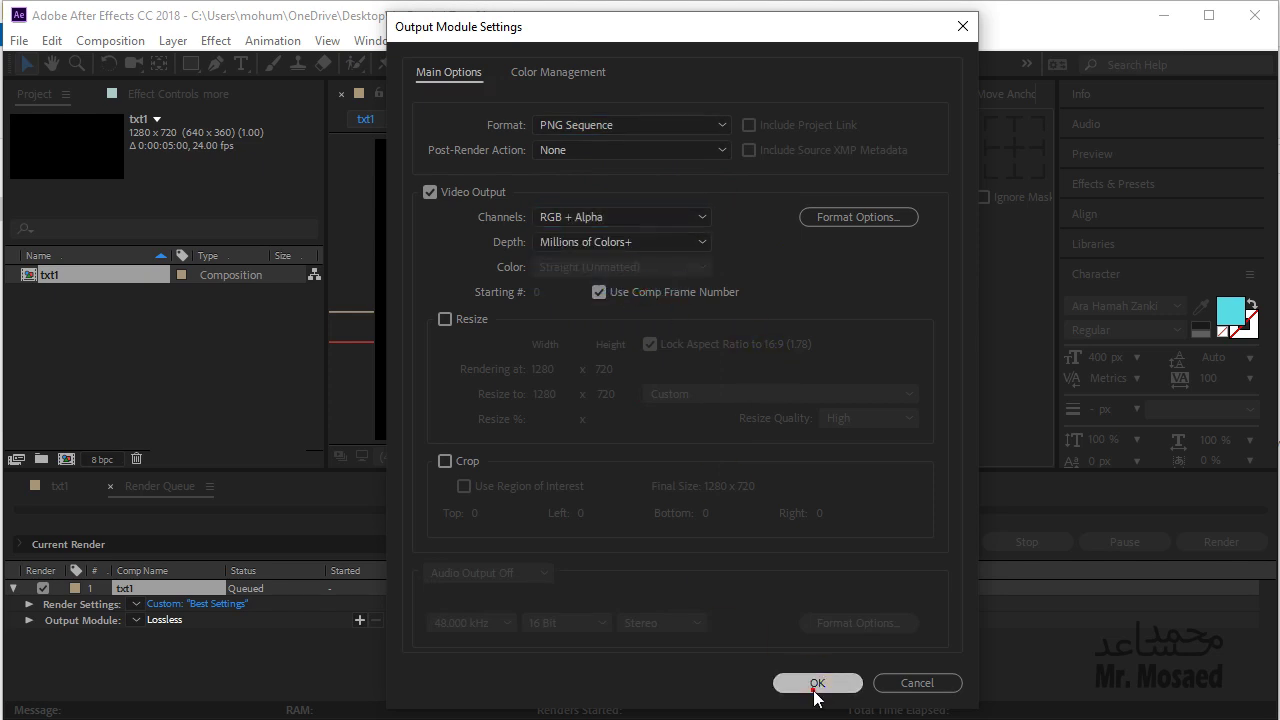
left_click(815, 688)
left_click(465, 337)
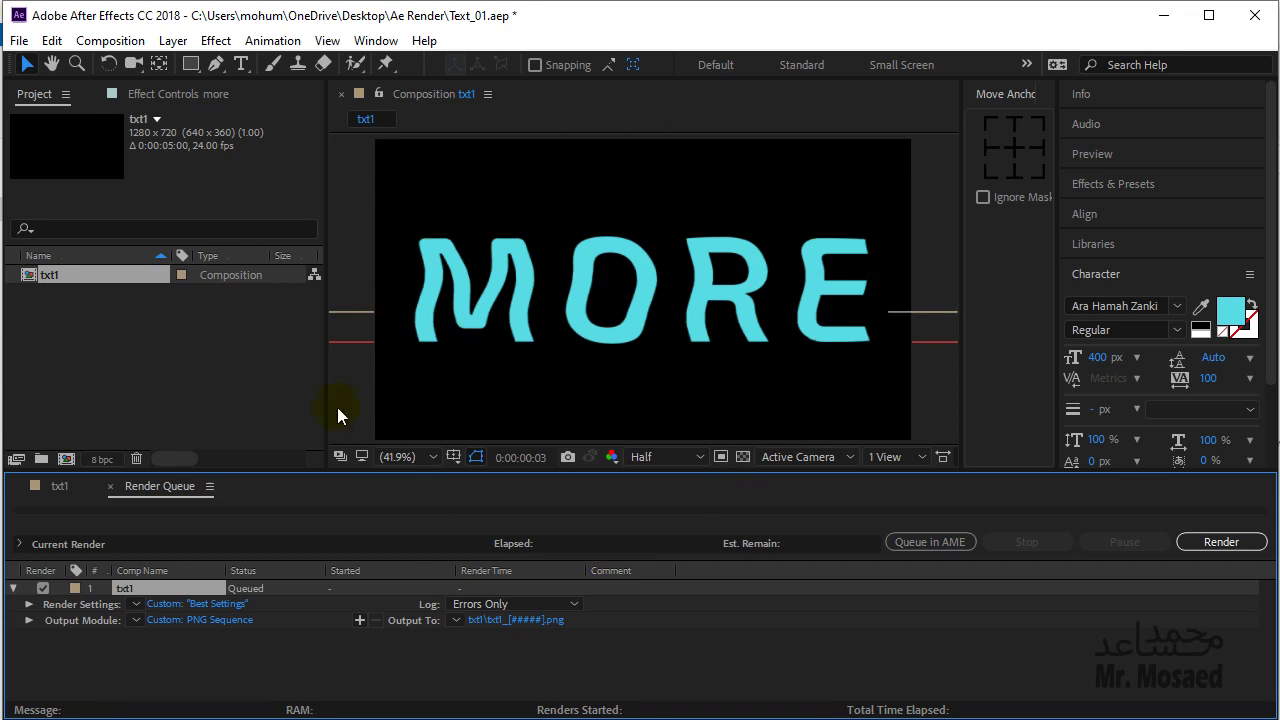
Step: Save the txt1_[#####].png frames into a txt1 subfolder of Desktop's Ae Render folder
left_click(550, 622)
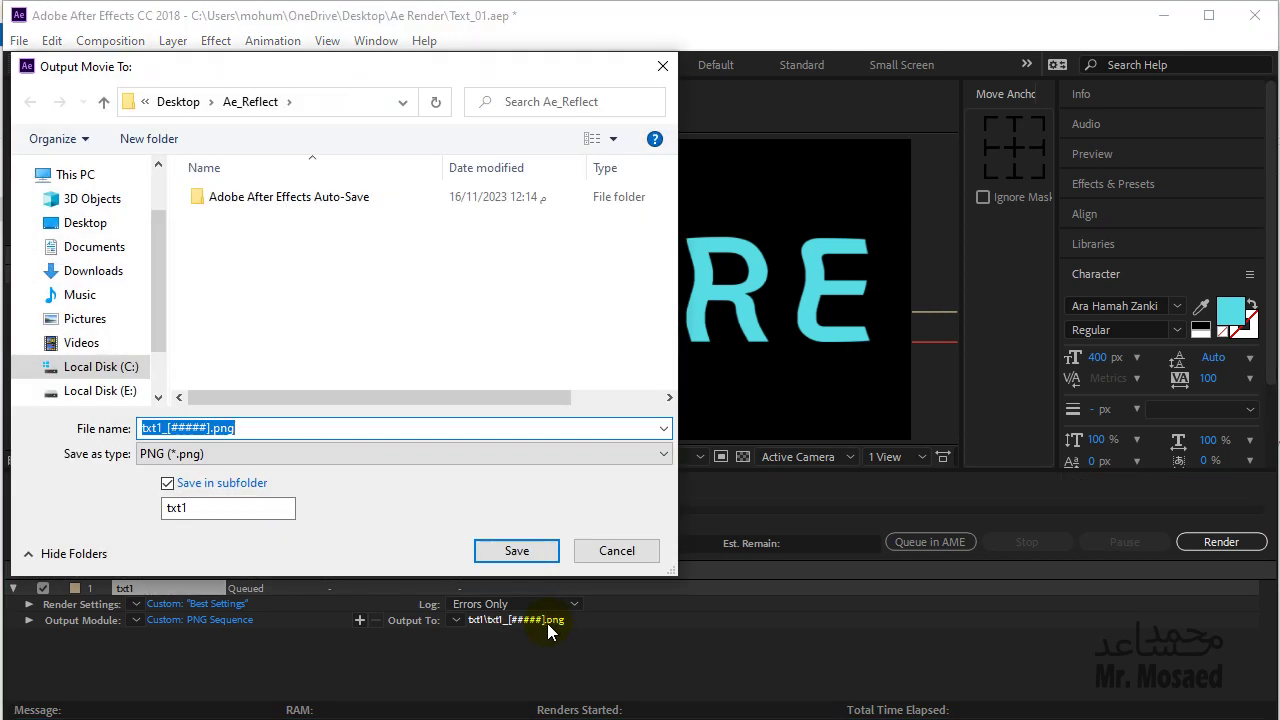
left_click(62, 224)
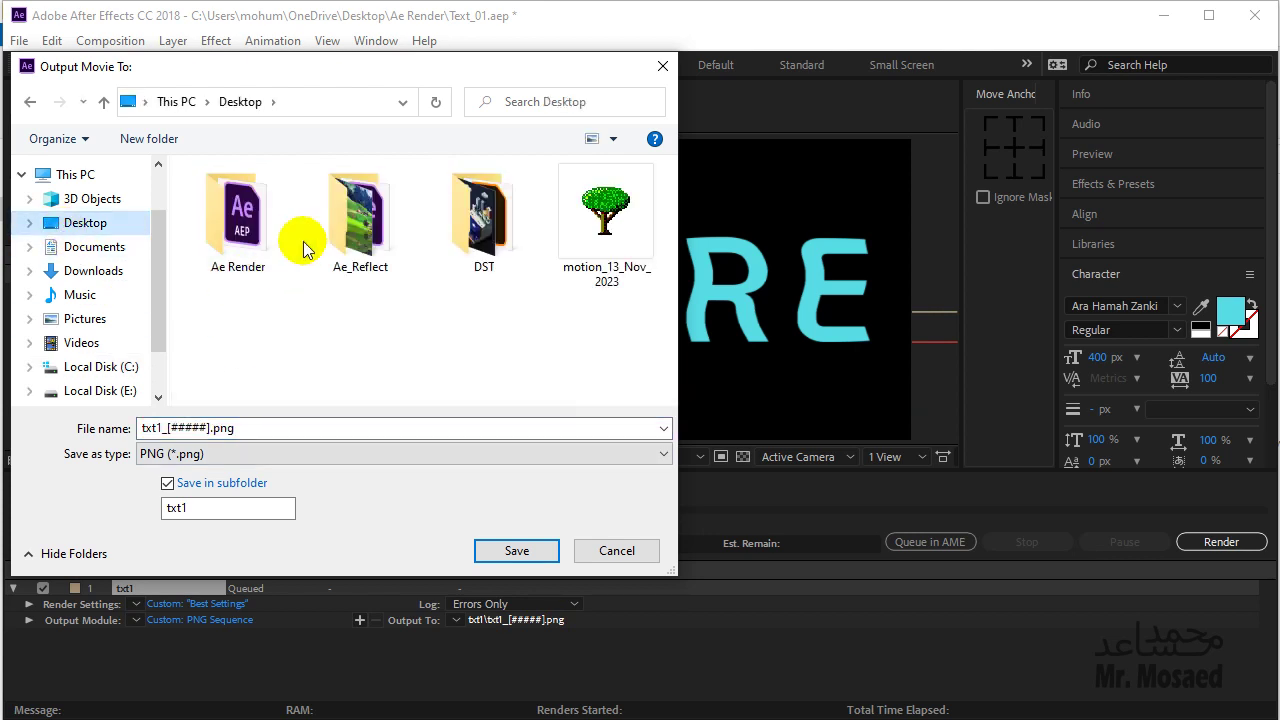
double_click(250, 218)
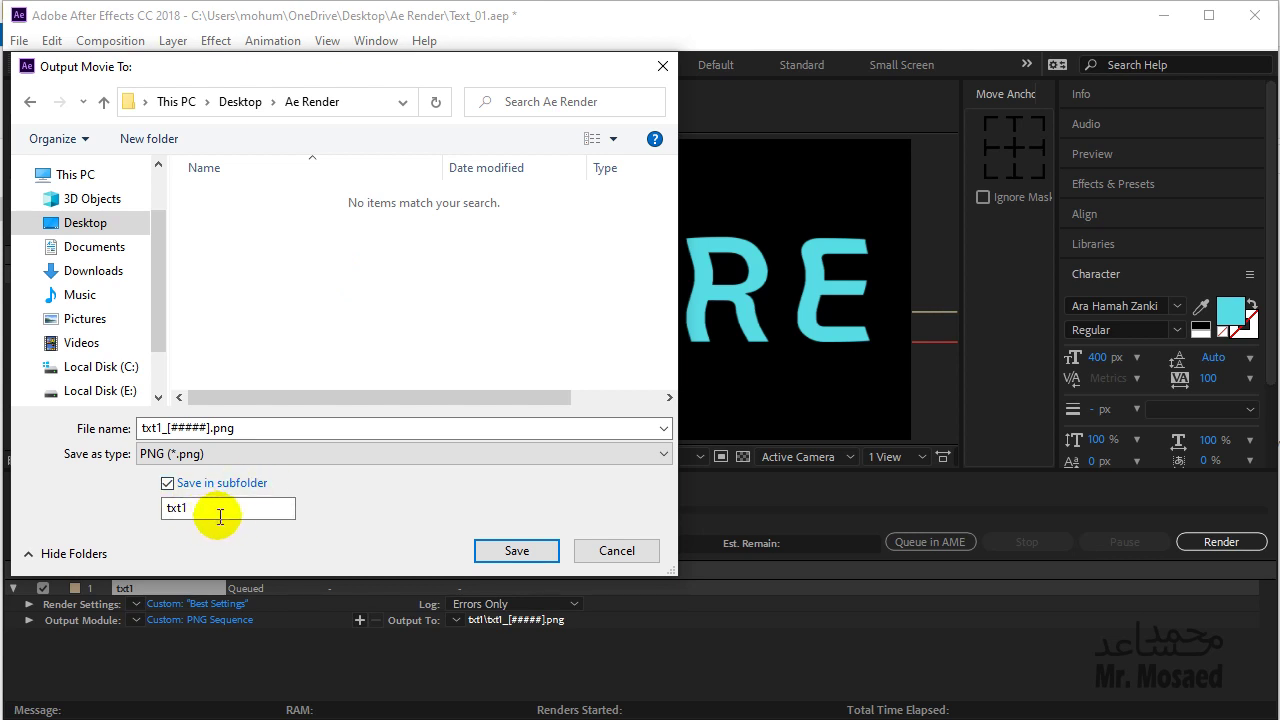
left_click(512, 551)
Step: Render the txt1 composition out as a PNG sequence
left_click(1224, 543)
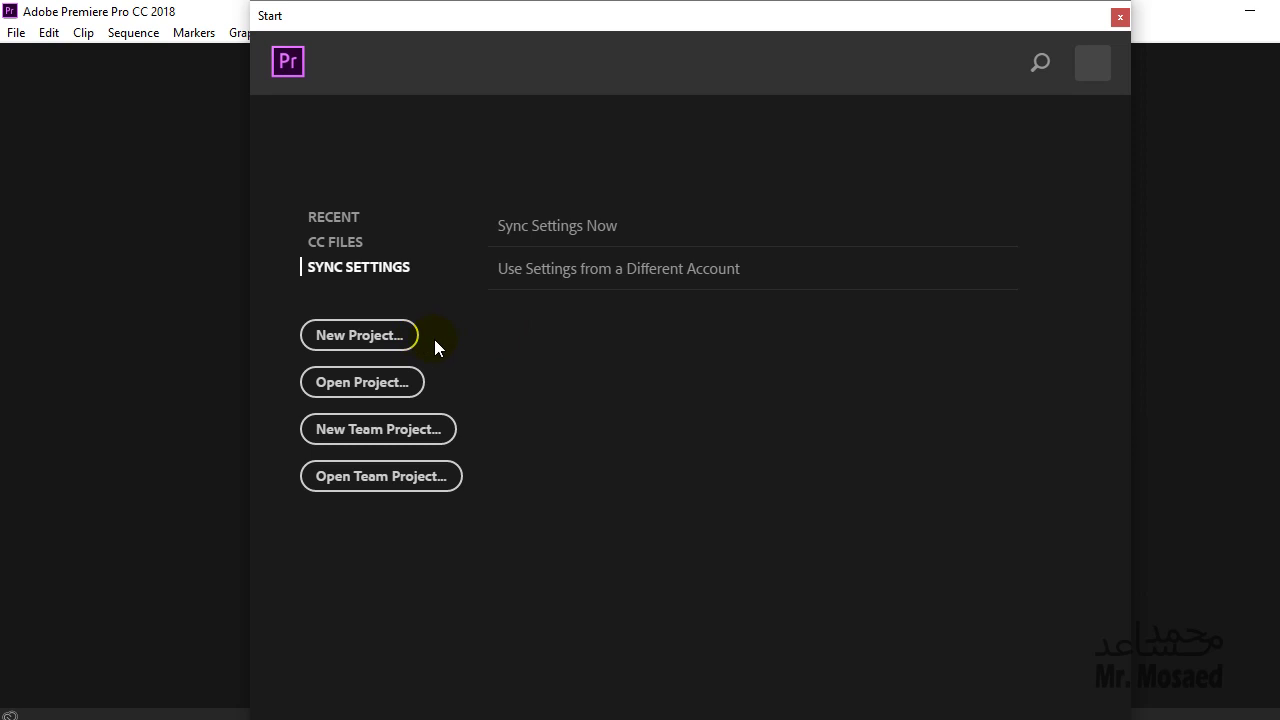
Step: Create a new Premiere project named Text_video in the Desktop's Ae Render folder
left_click(400, 348)
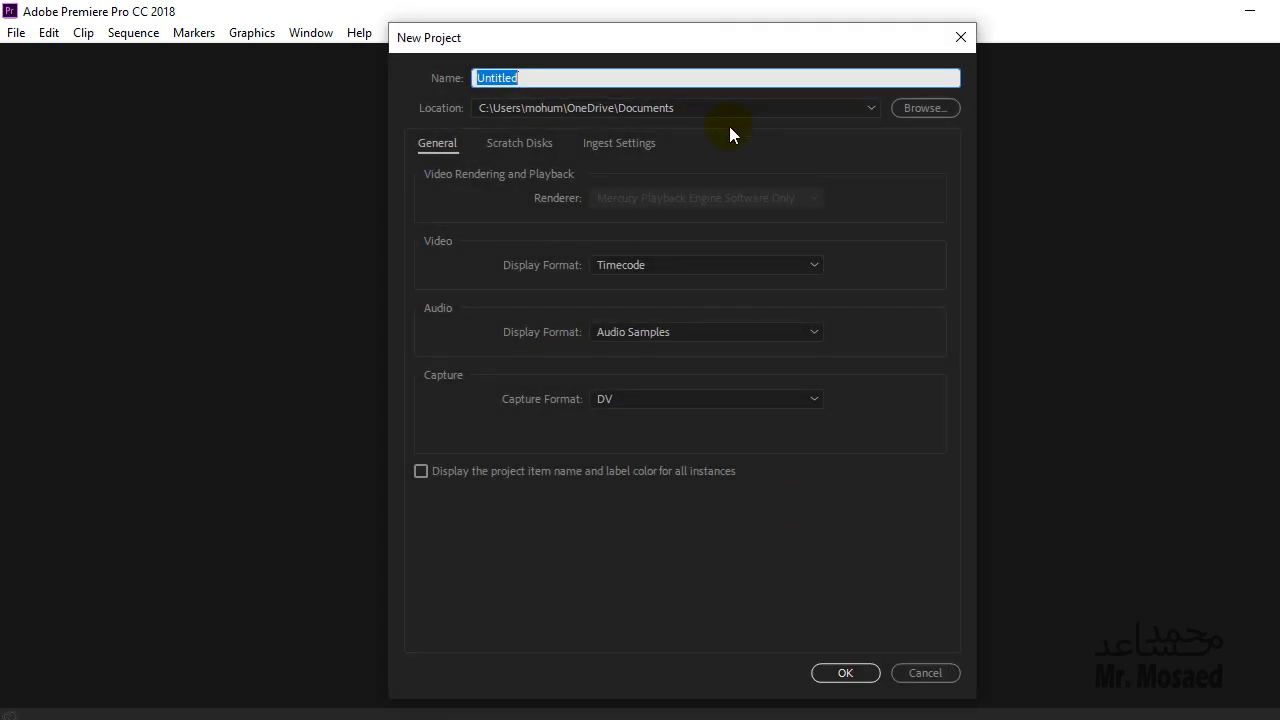
type("Text_")
type("vide")
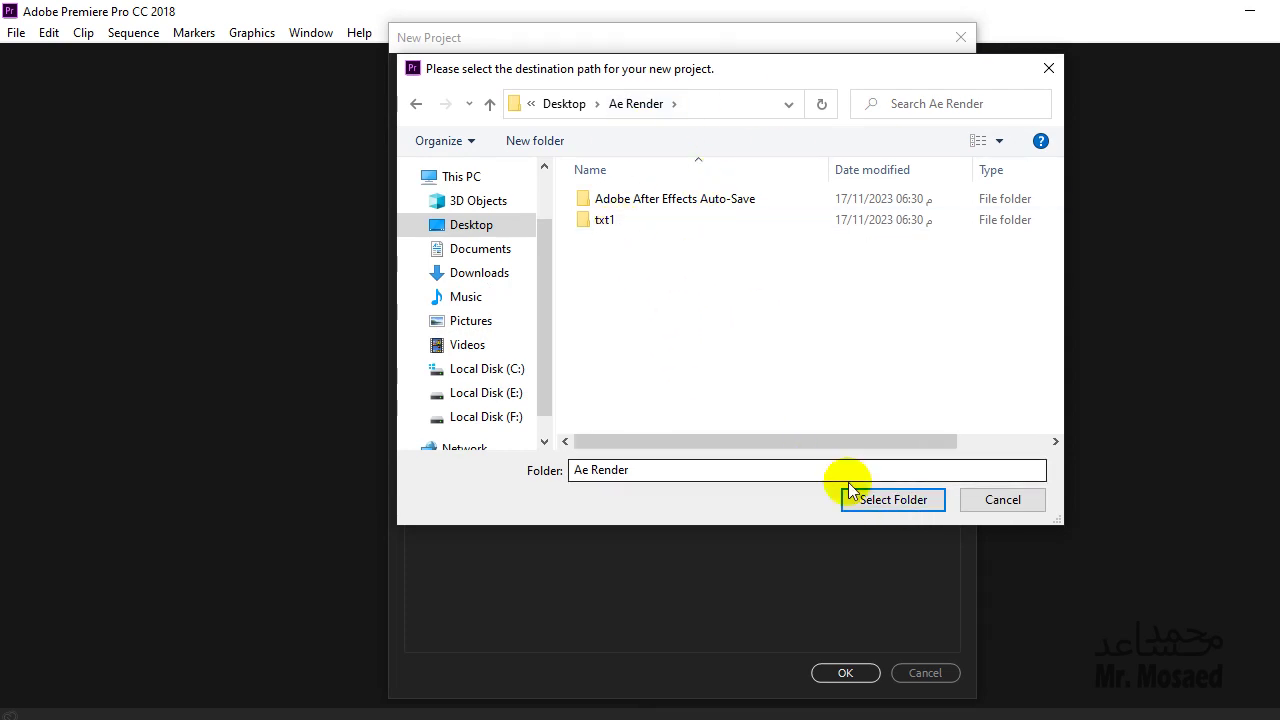
left_click(887, 503)
left_click(848, 672)
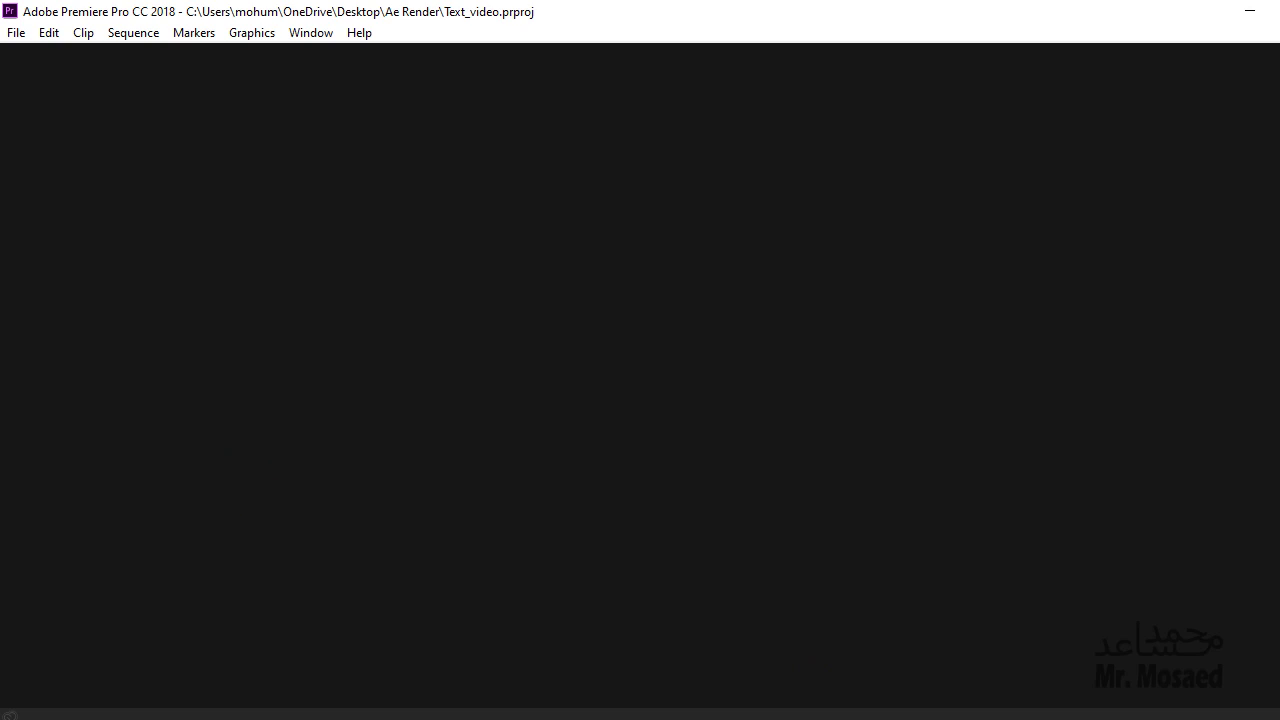
Step: Check the 120 rendered MORE PNG frames in the Ae Render txt1 folder
left_click(200, 705)
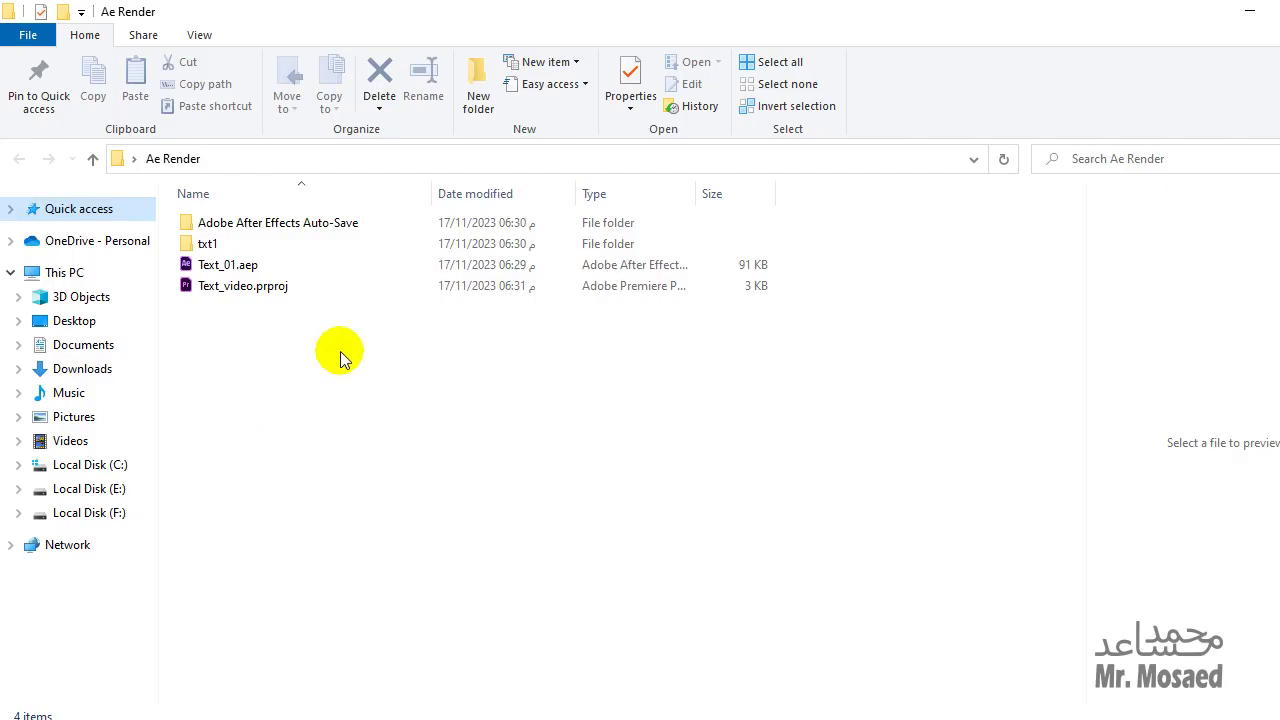
double_click(255, 246)
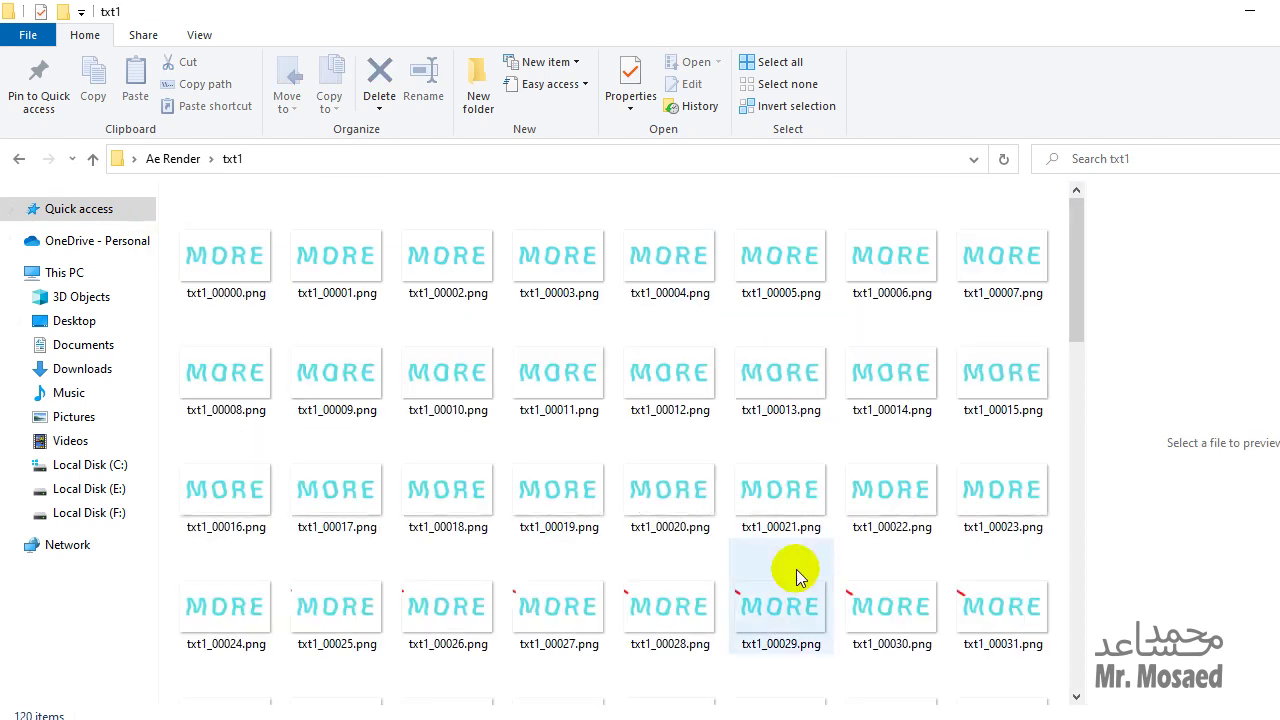
scroll(583, 547, "down", 5)
scroll(583, 547, "down", 3)
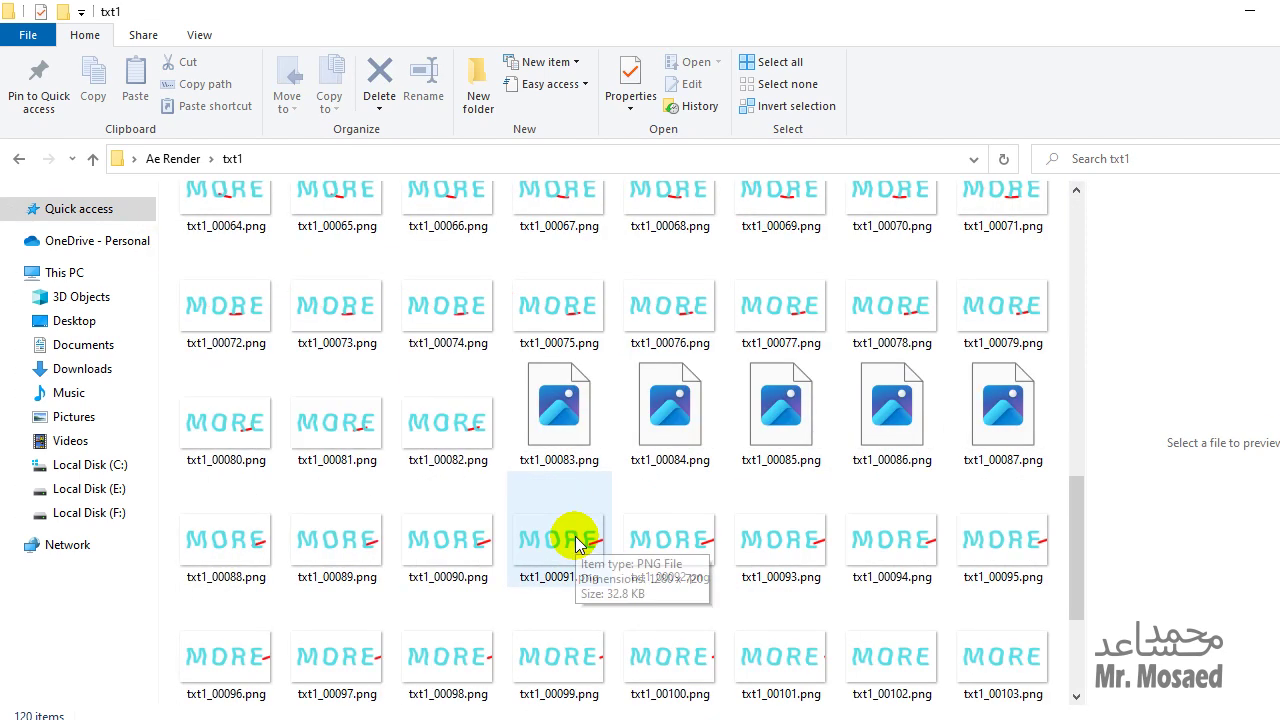
scroll(578, 543, "down", 2)
scroll(575, 543, "up", 2)
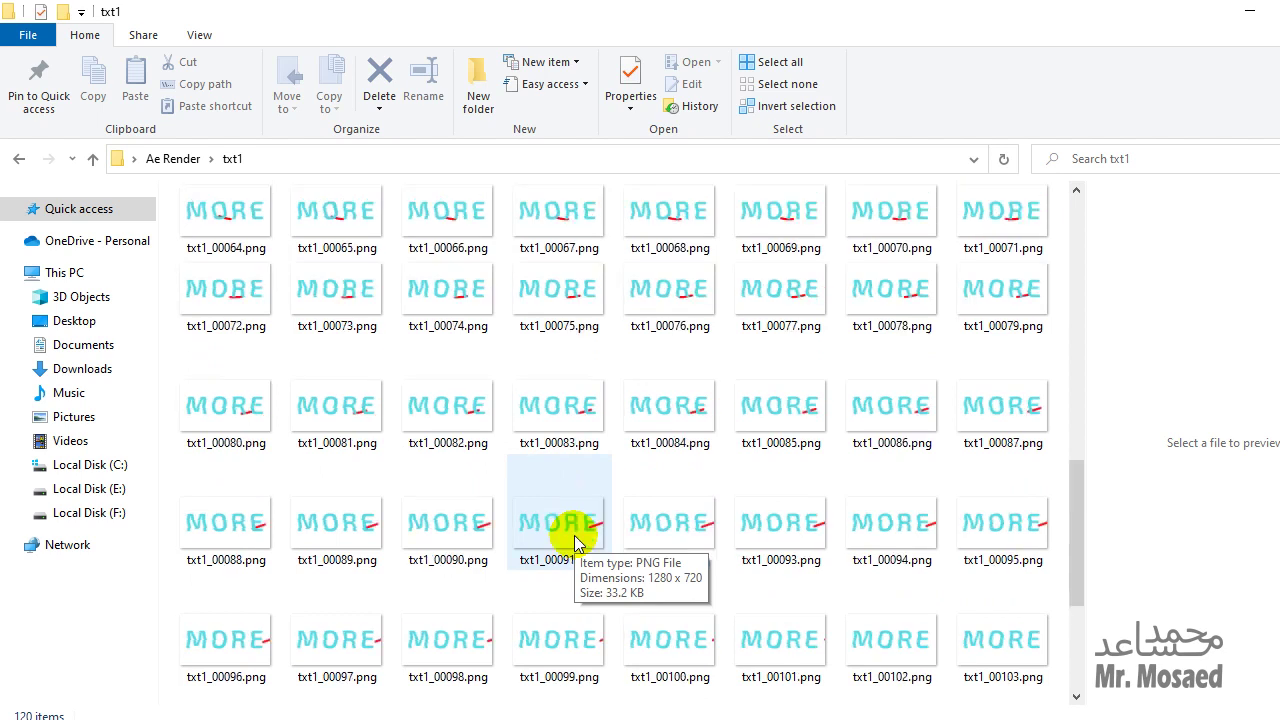
scroll(575, 543, "up", 8)
left_click(16, 158)
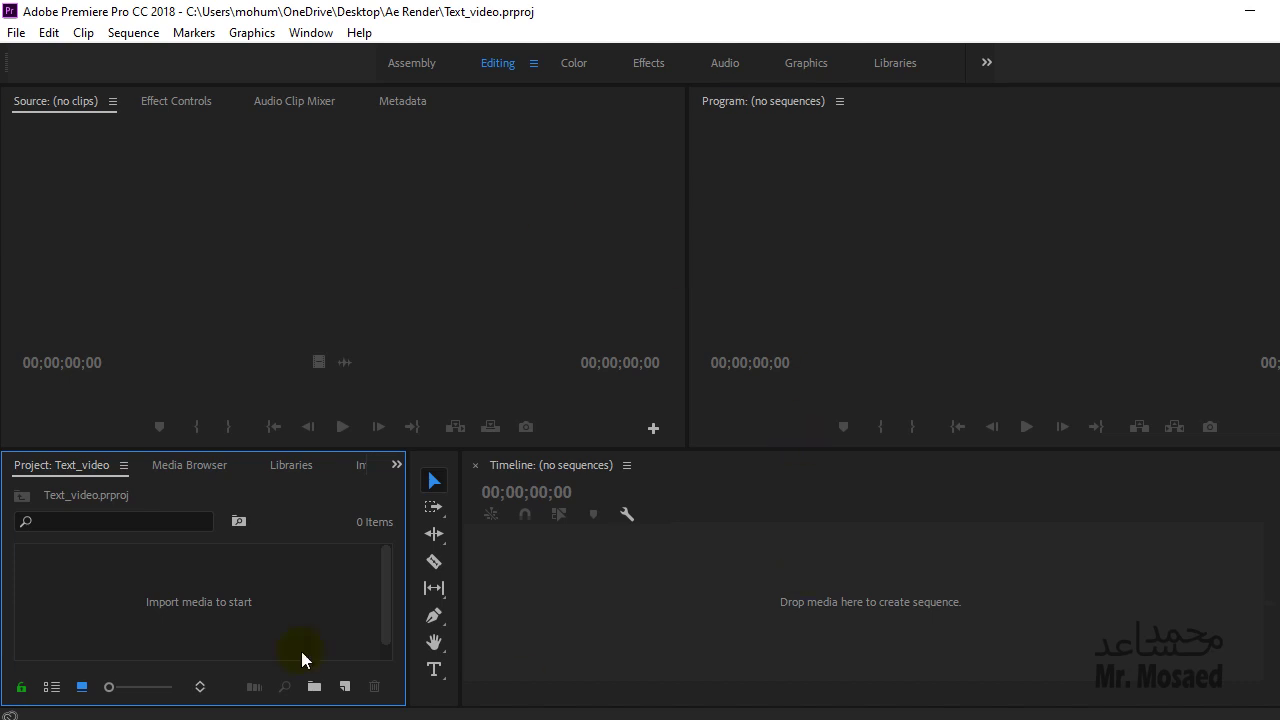
Step: Start a new sequence from the Project panel's New Item menu
right_click(294, 621)
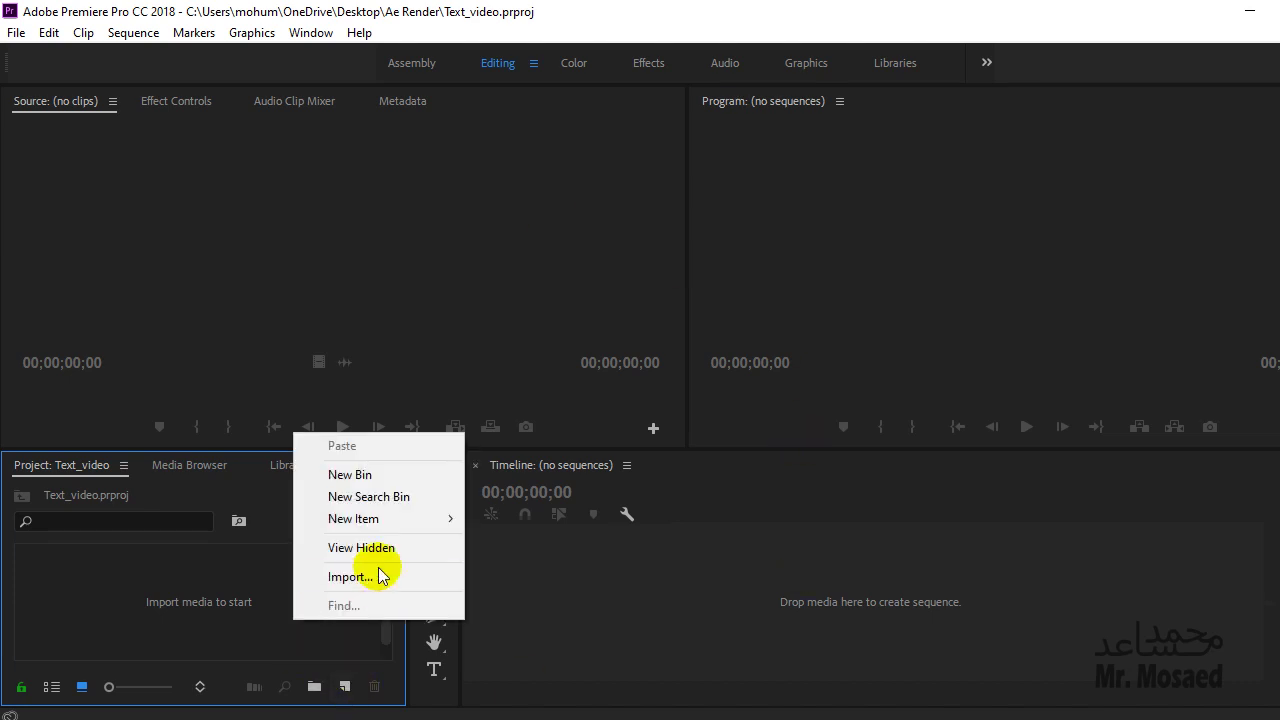
mouse_move(400, 518)
left_click(528, 527)
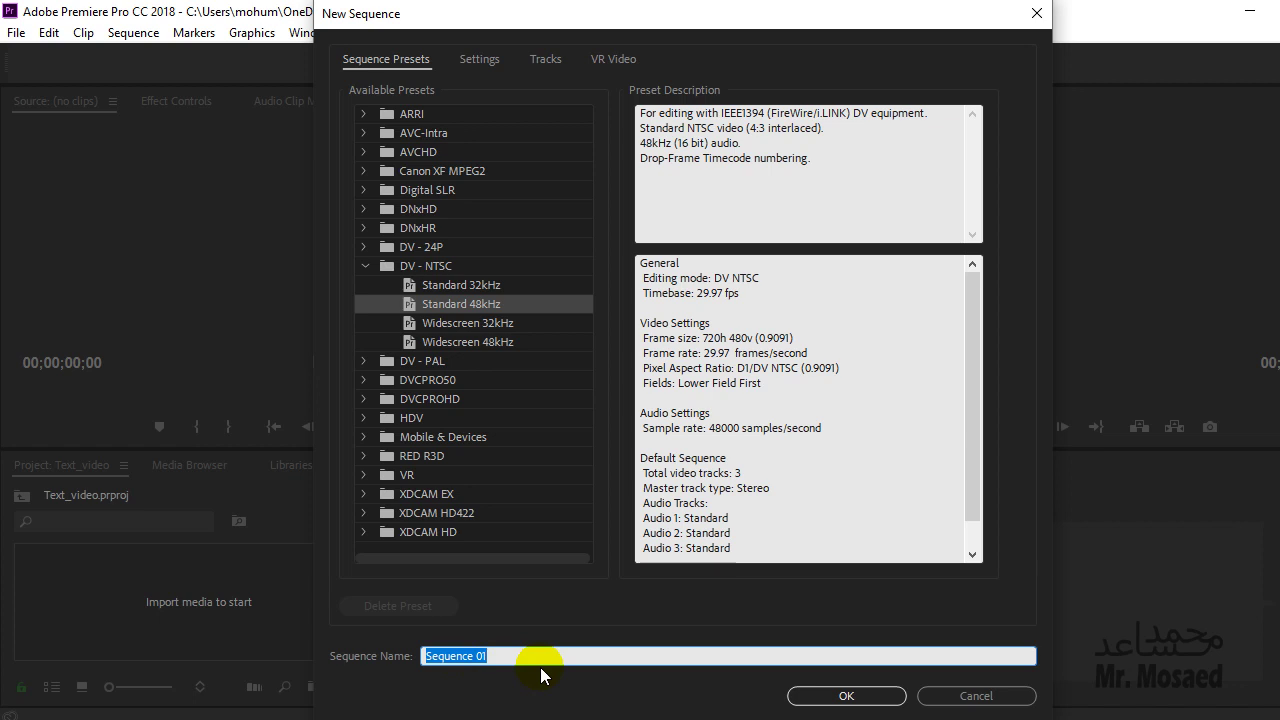
Step: Create a DV-NTSC Standard 48kHz sequence named wave_text
type("wa")
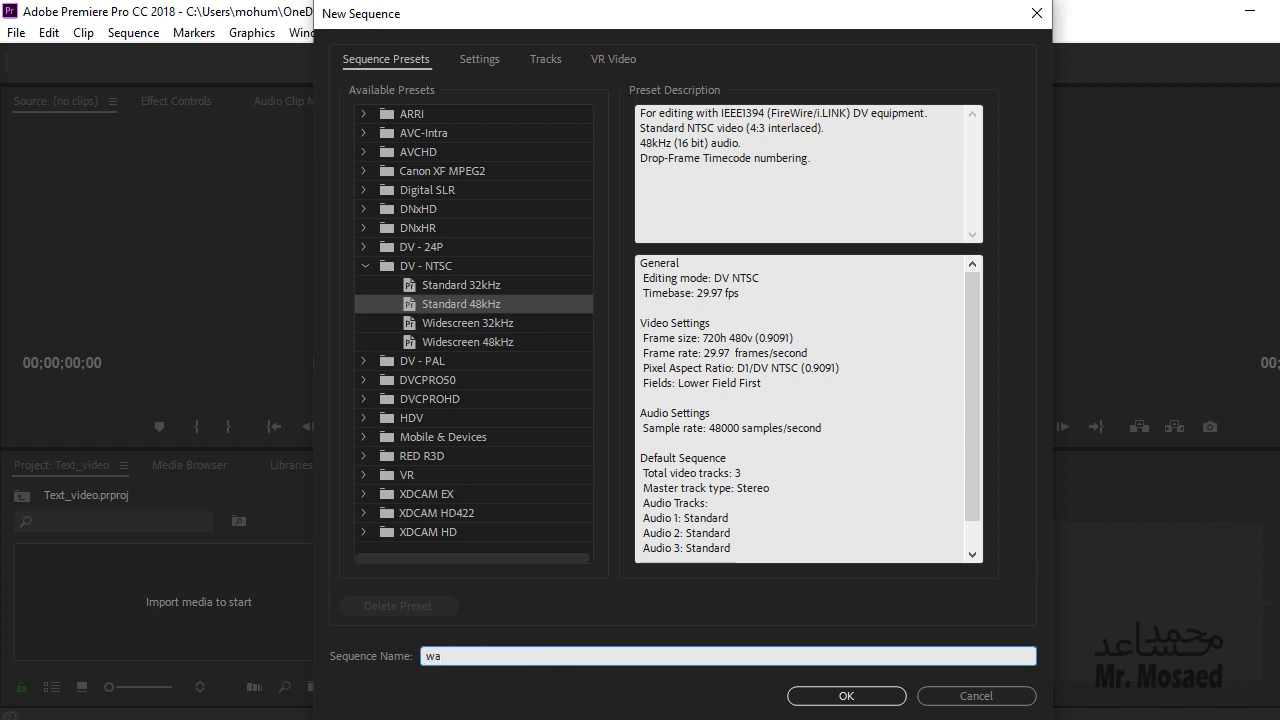
type("ve_text")
left_click(846, 694)
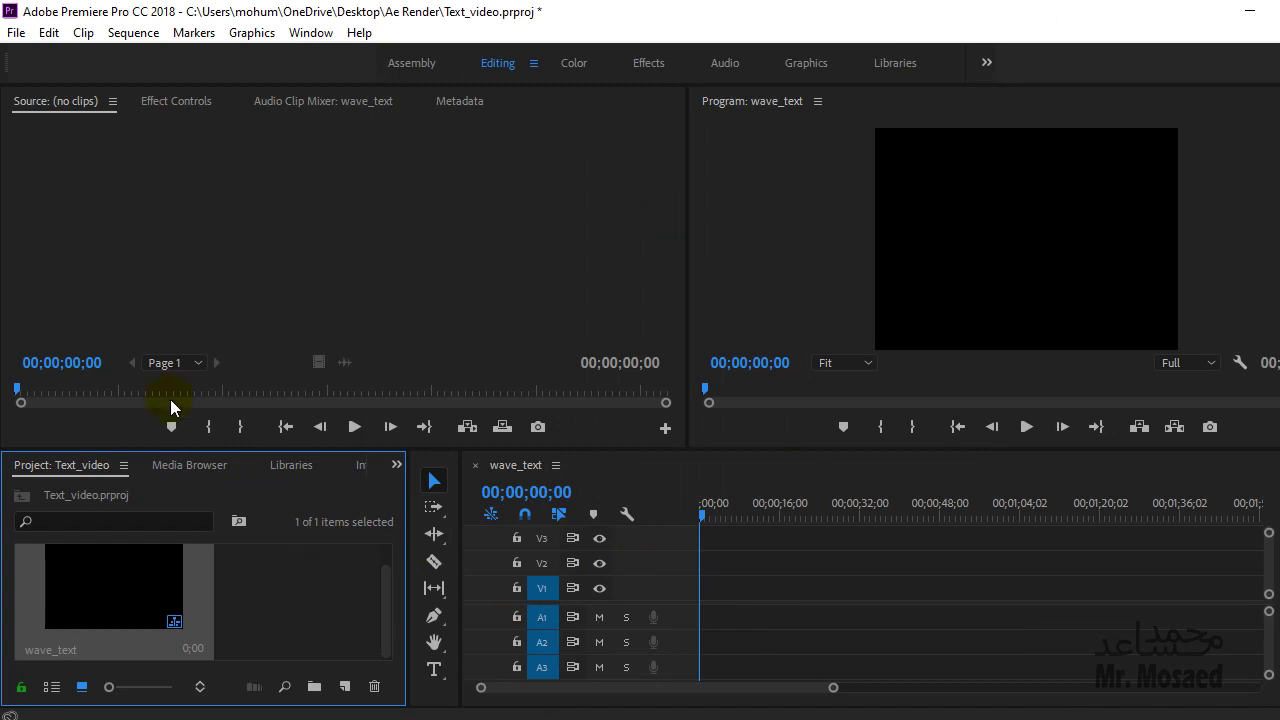
Step: Import txt1_00000.png from the txt1 folder as a single image sequence clip
right_click(300, 572)
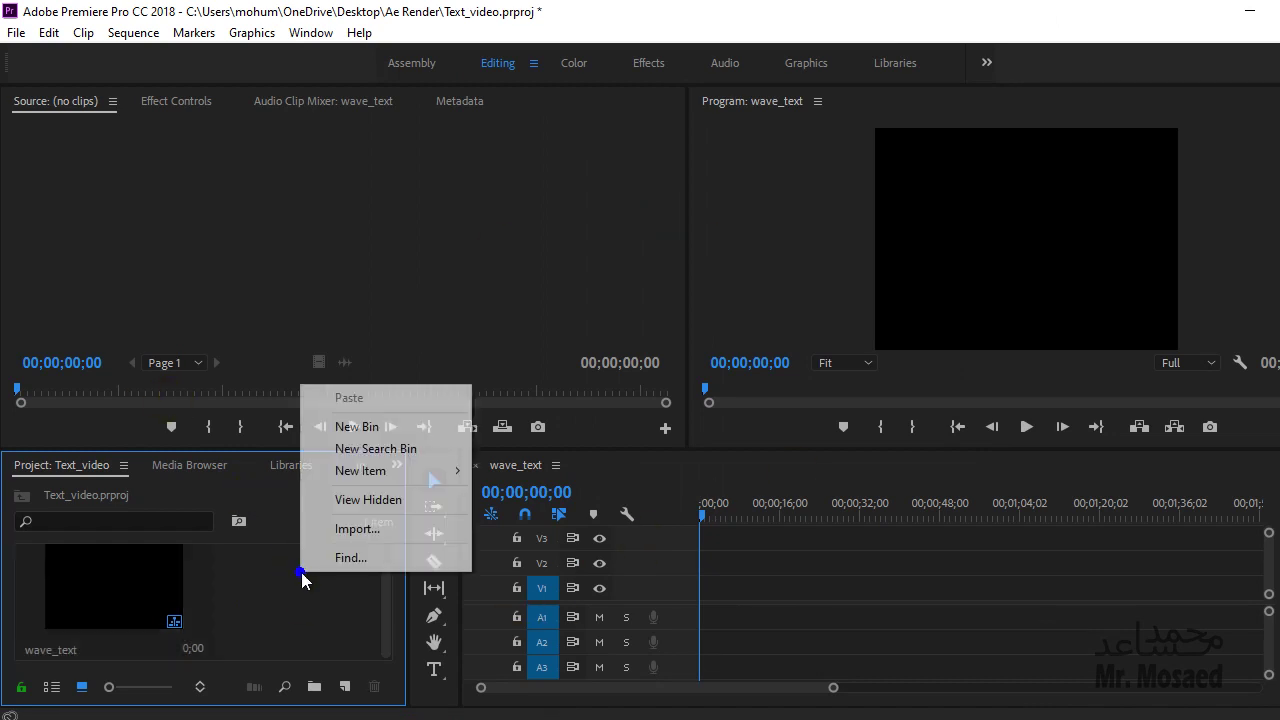
left_click(386, 530)
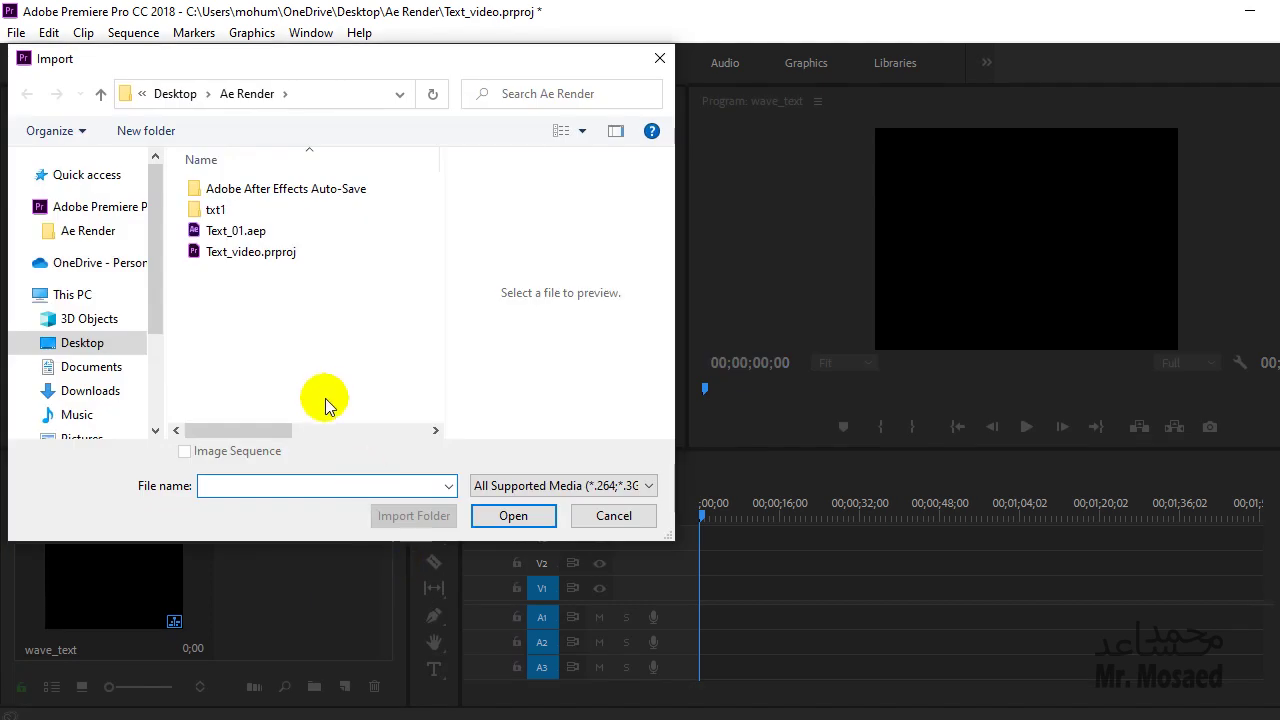
left_click(218, 213)
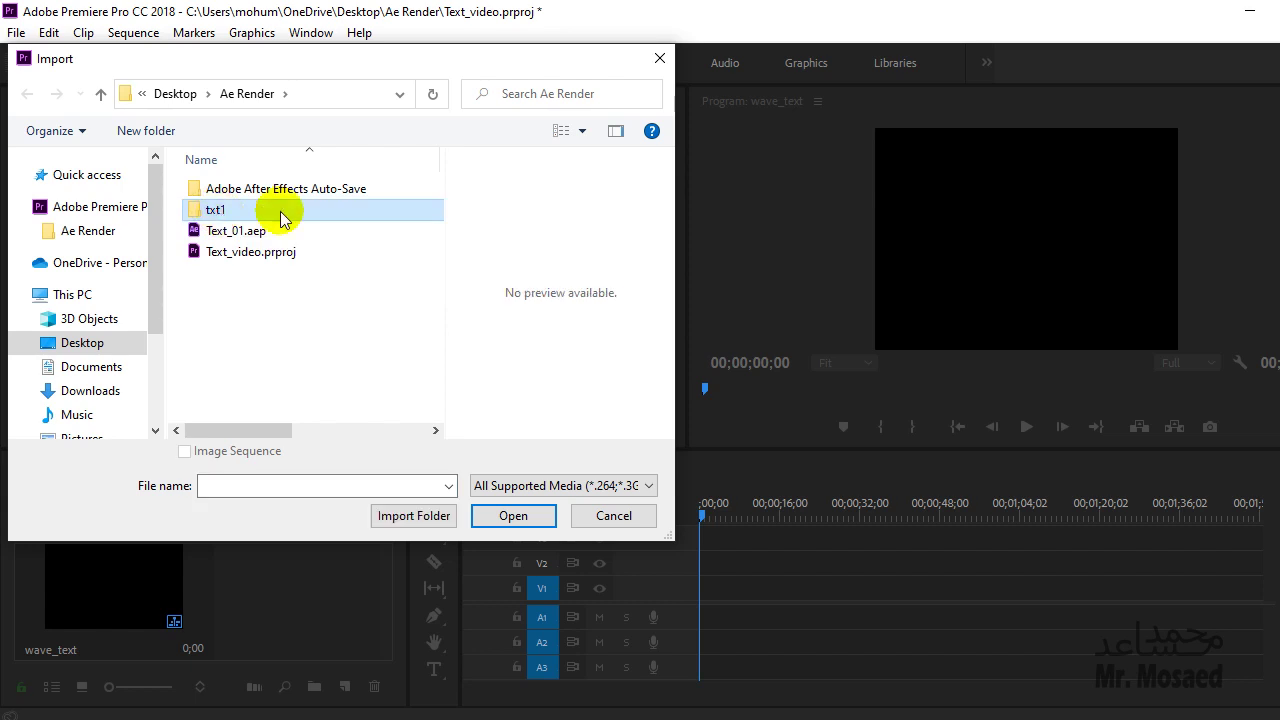
double_click(280, 209)
left_click(241, 232)
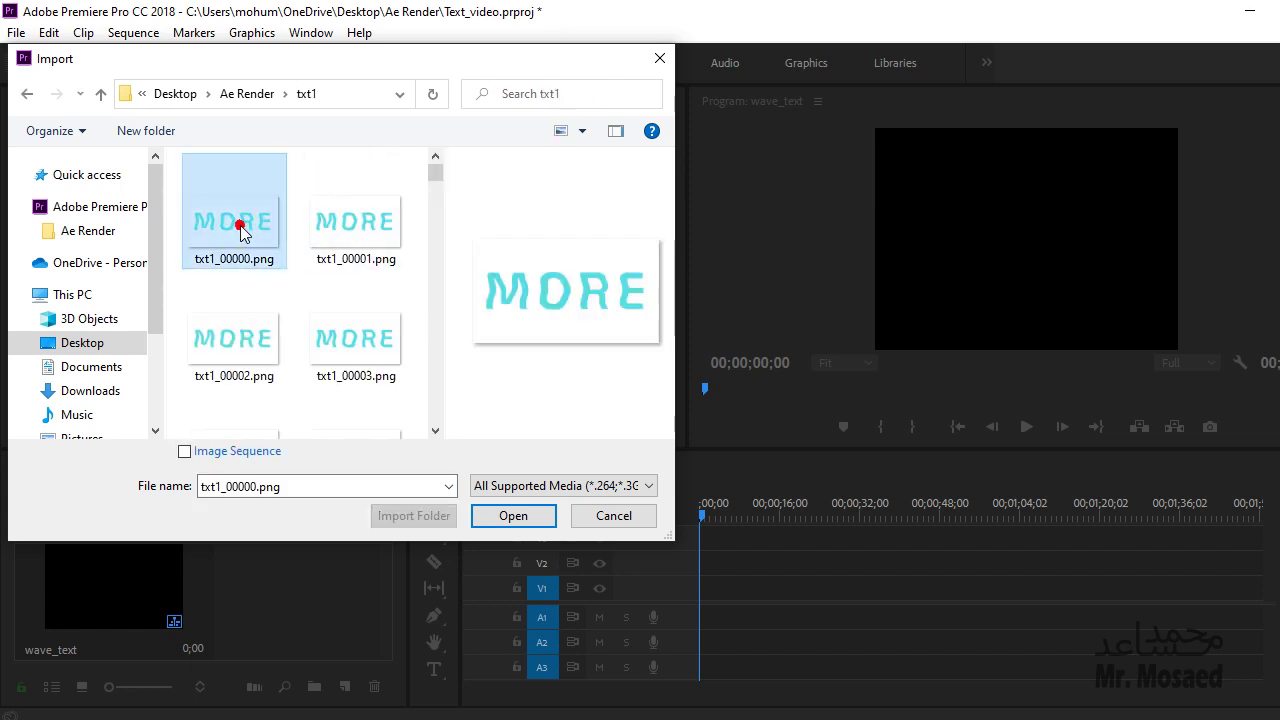
left_click(251, 456)
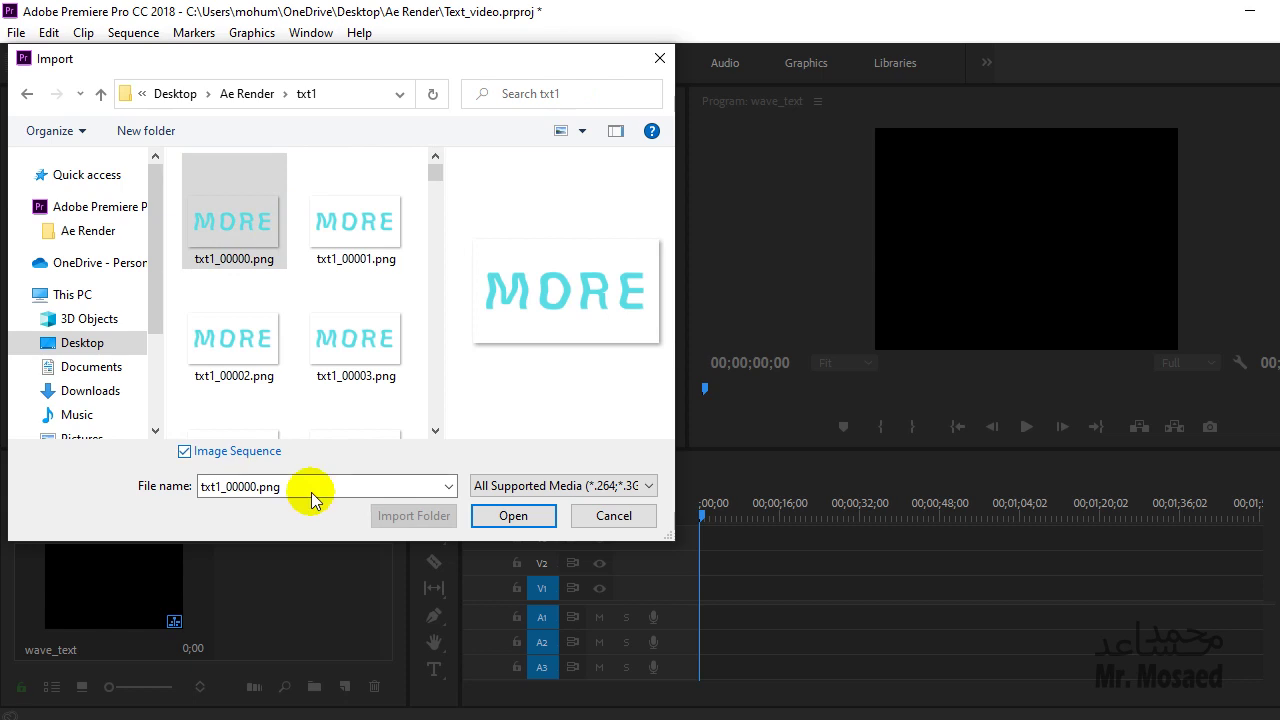
left_click(511, 515)
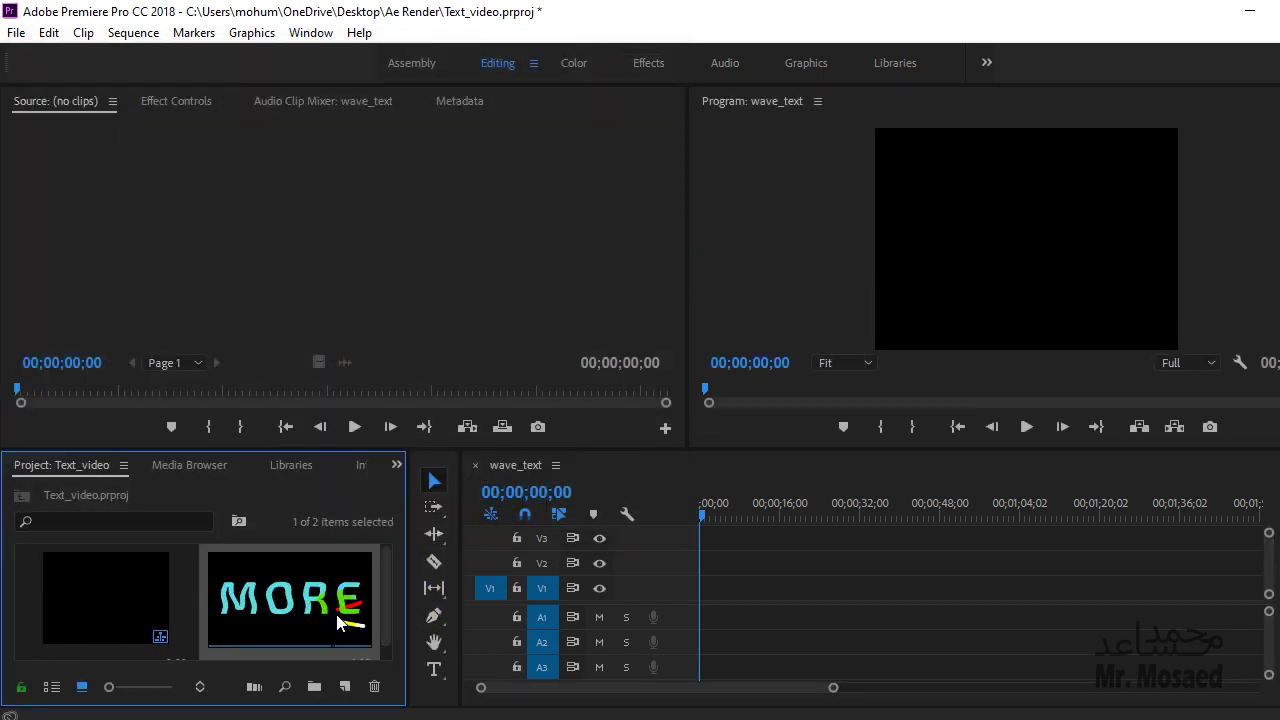
Step: Place the MORE animation clip at the start of track V2 and match the sequence settings to it
double_click(275, 598)
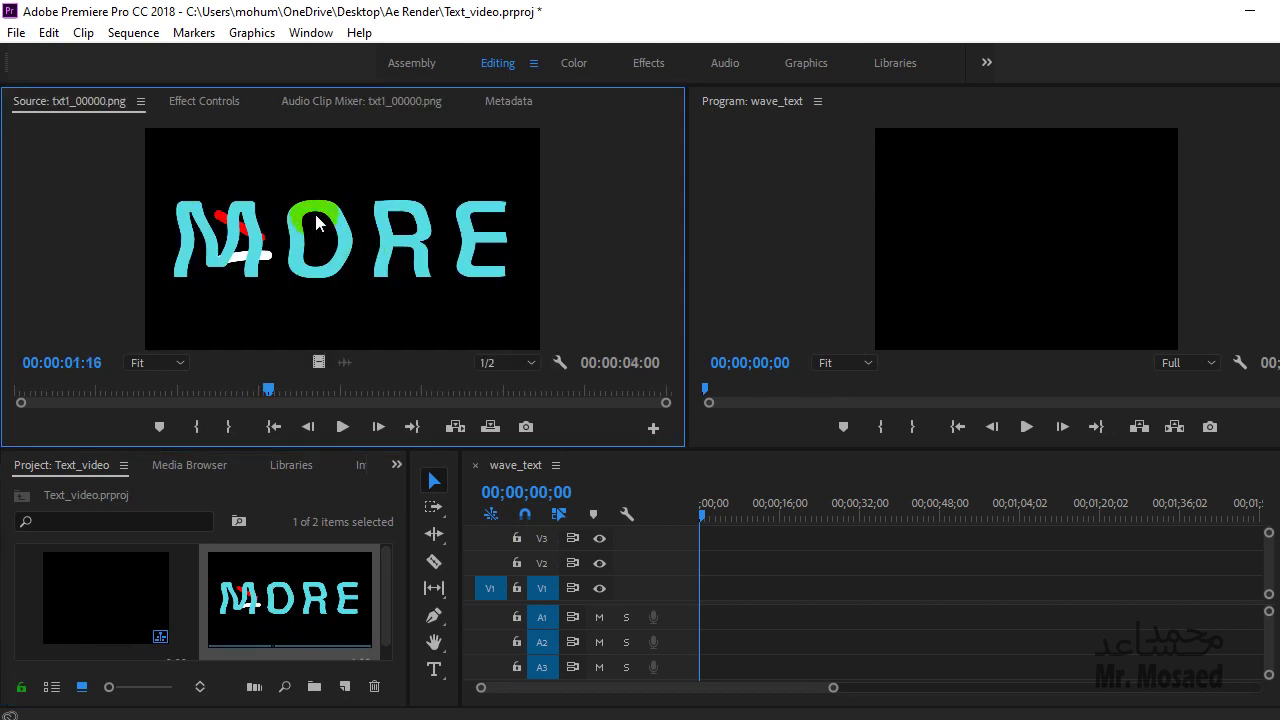
left_click_drag(496, 385, 705, 571)
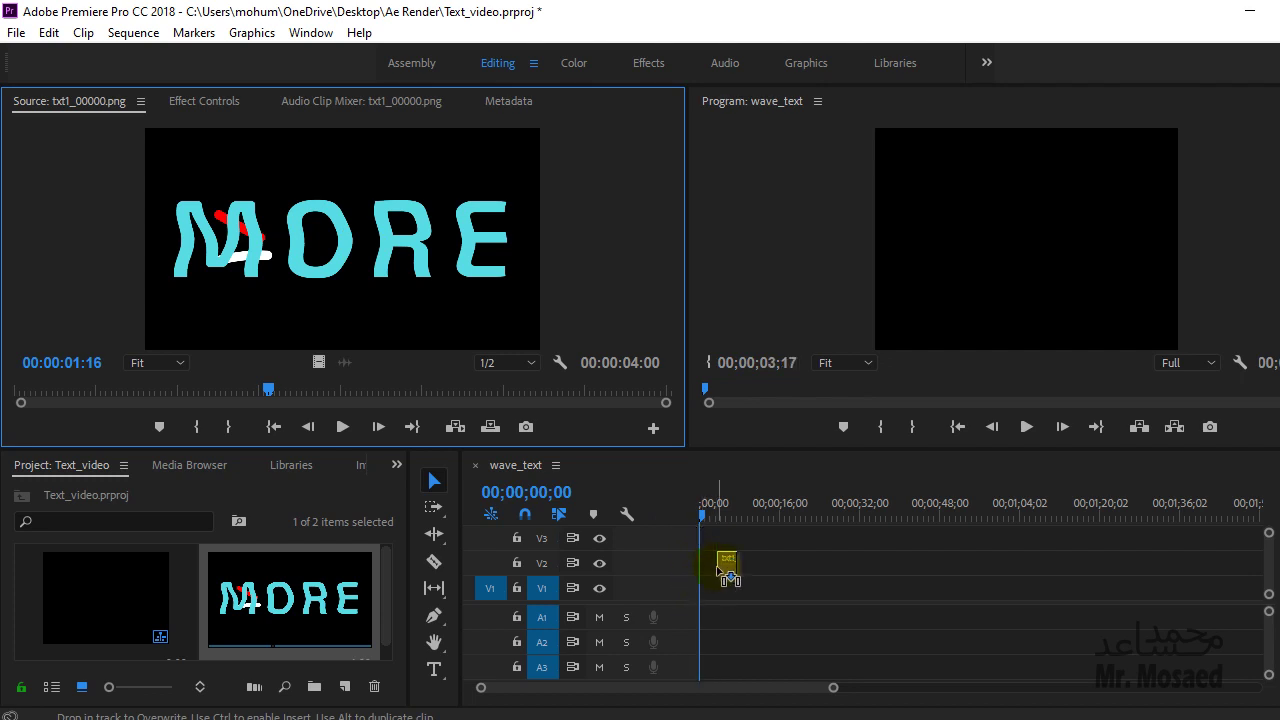
left_click_drag(704, 570, 698, 574)
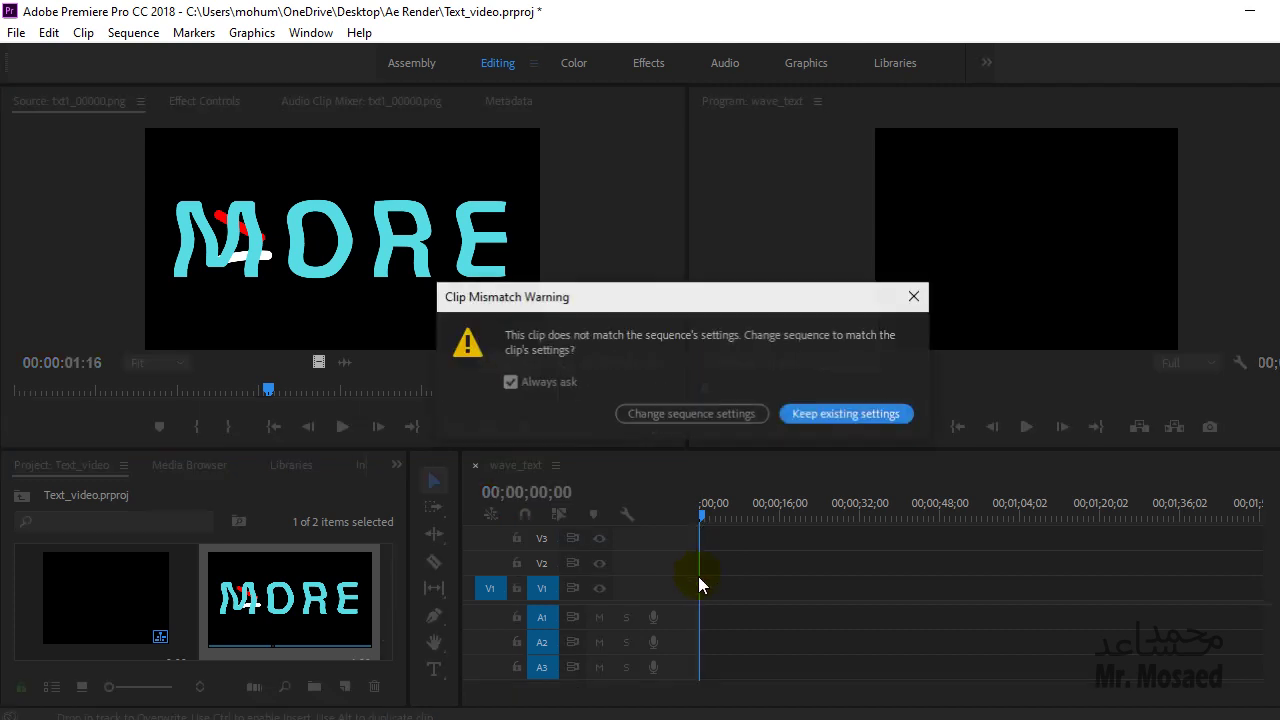
left_click(701, 414)
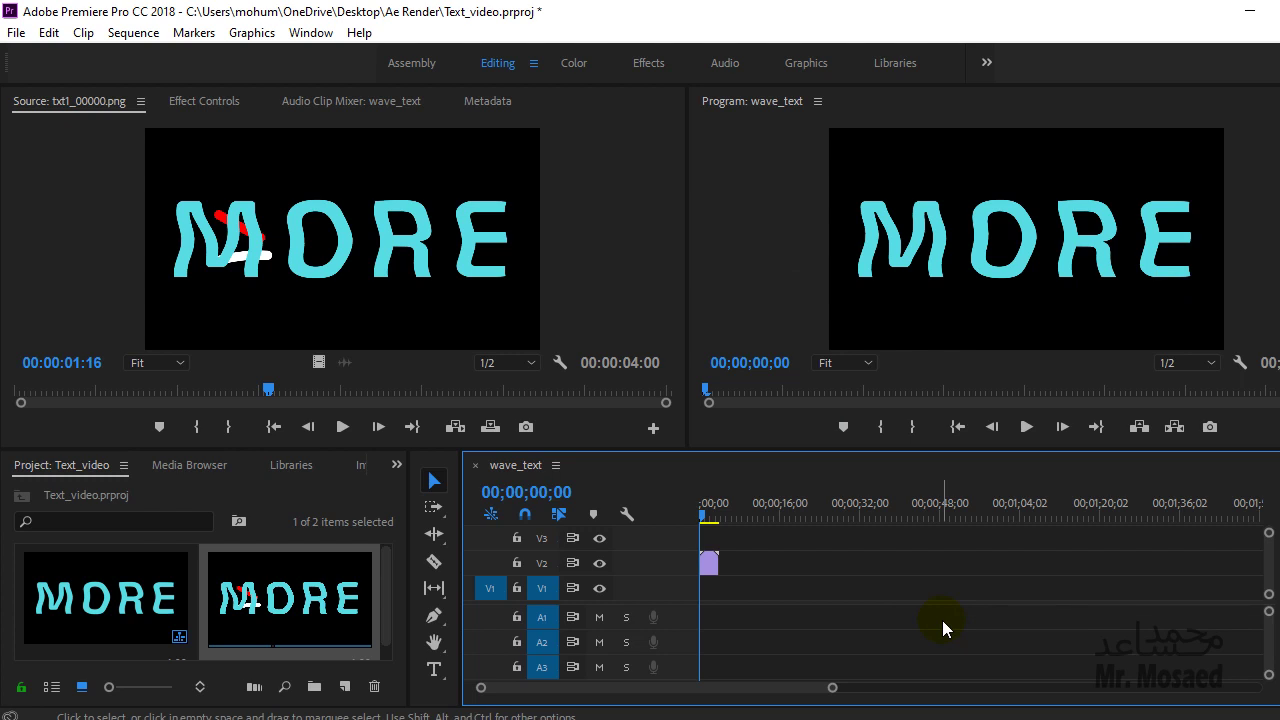
Step: Fit the timeline to the four-second MORE clip, play the wave animation twice, and select the wave_text sequence
key("backslash")
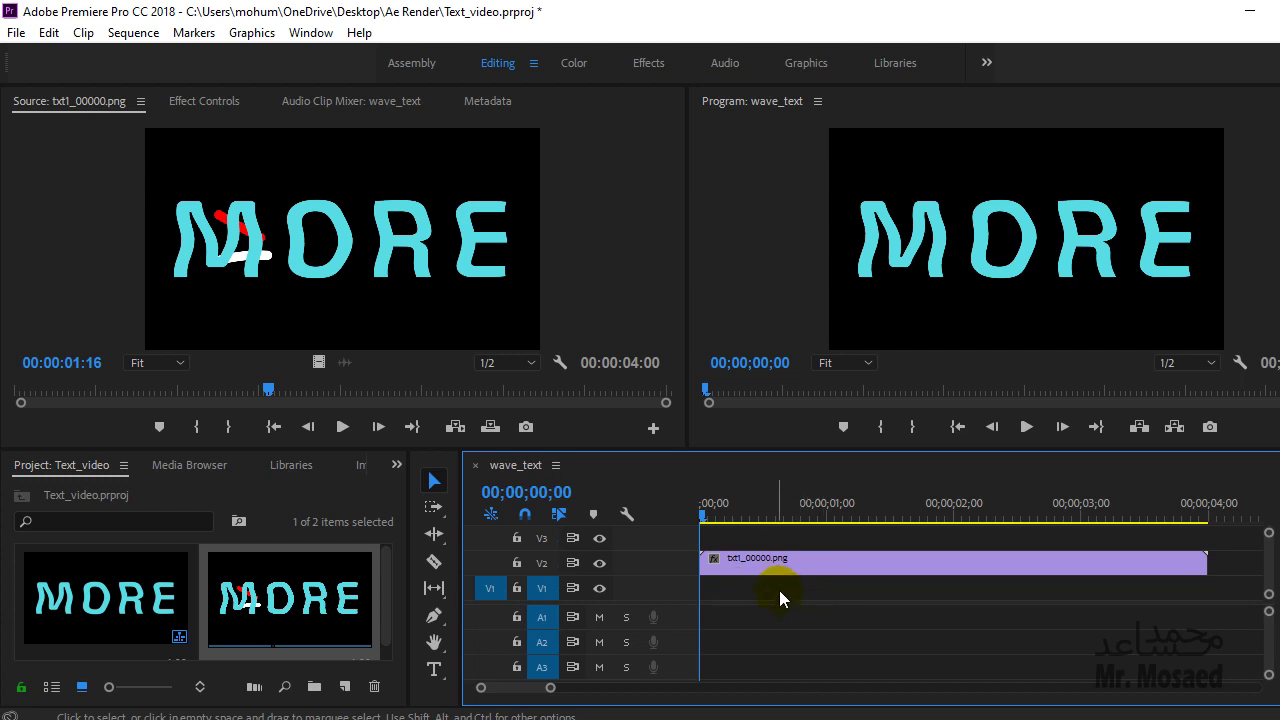
key("space")
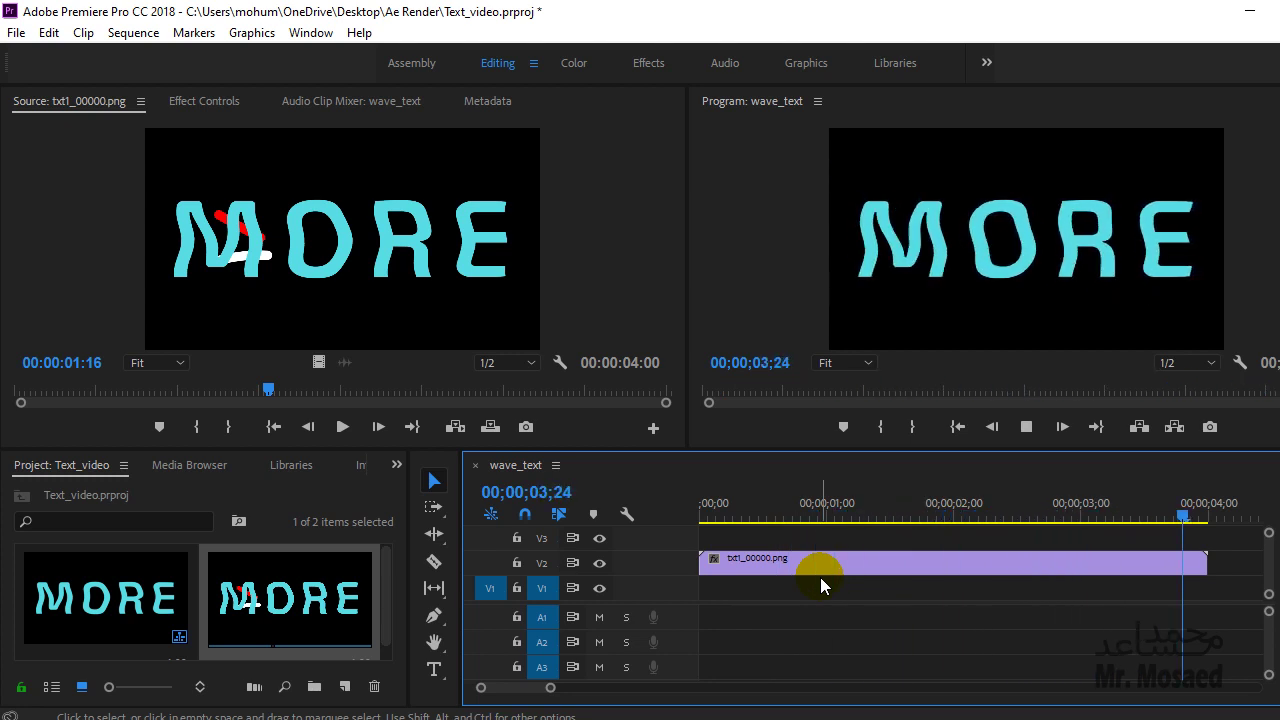
key("space")
key("Home")
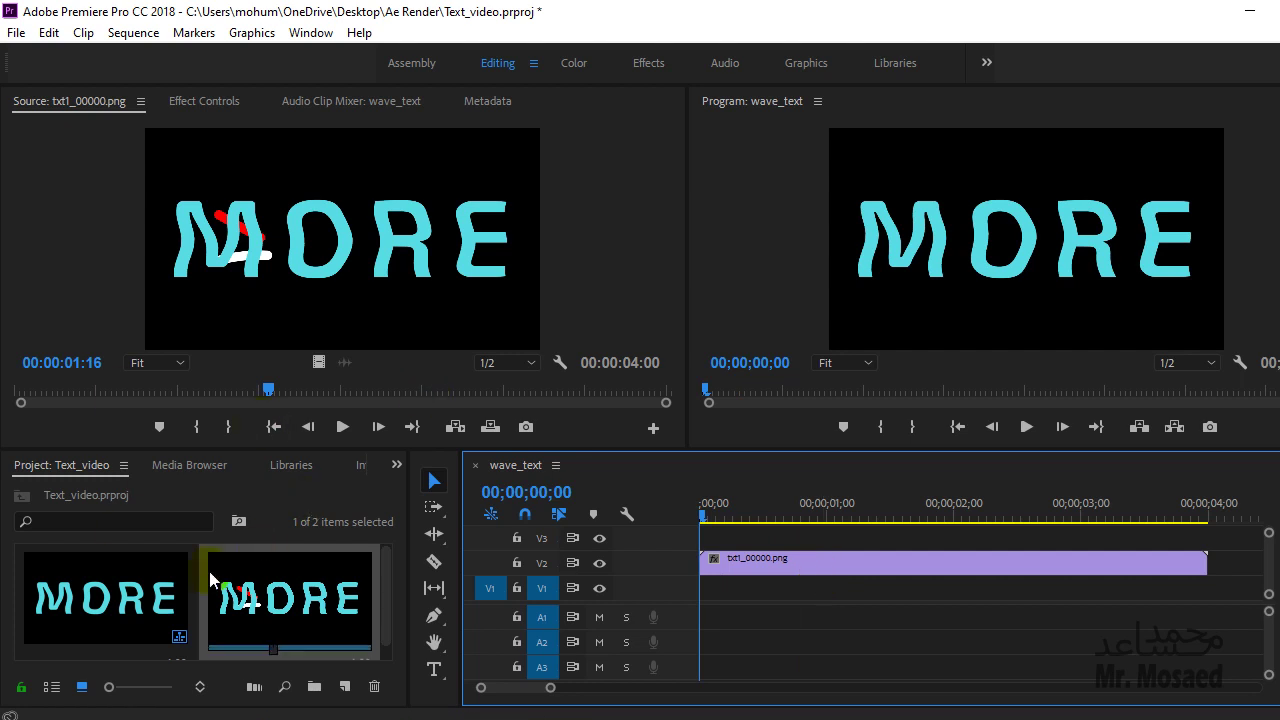
left_click(85, 598)
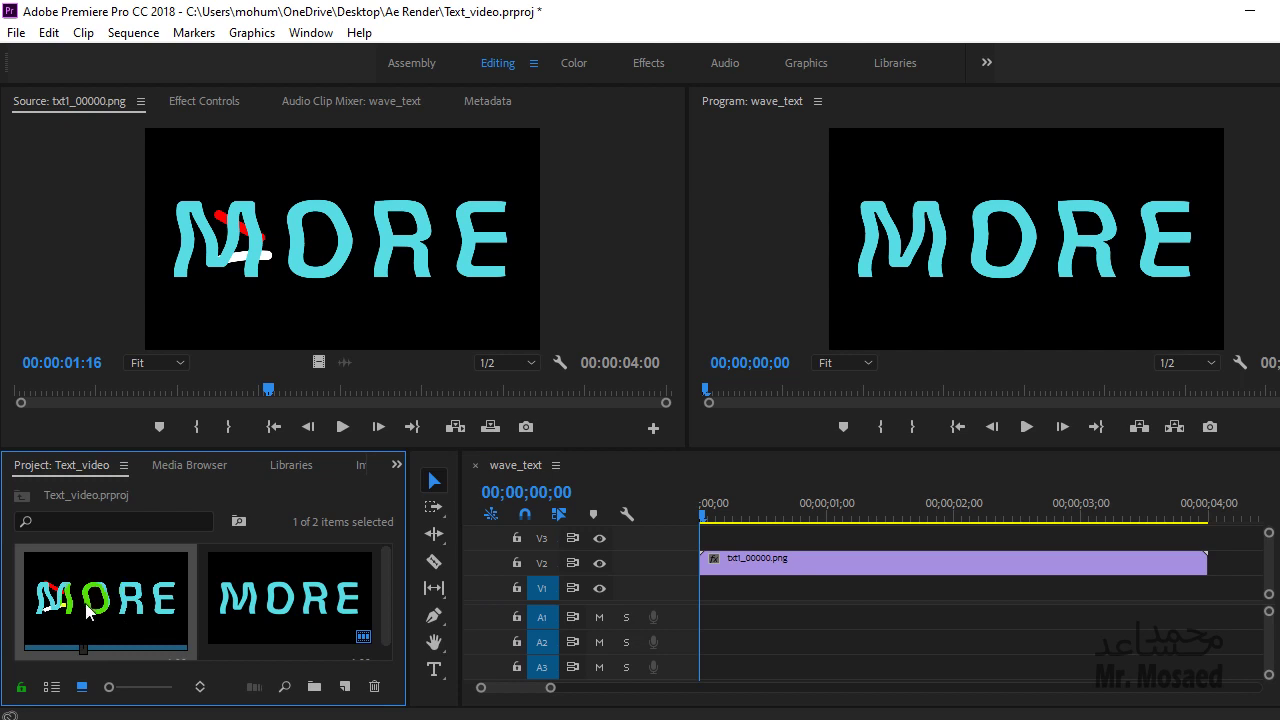
Step: Save the project and set the wave_text export format to H.264, Match Source - High bitrate
left_click(16, 32)
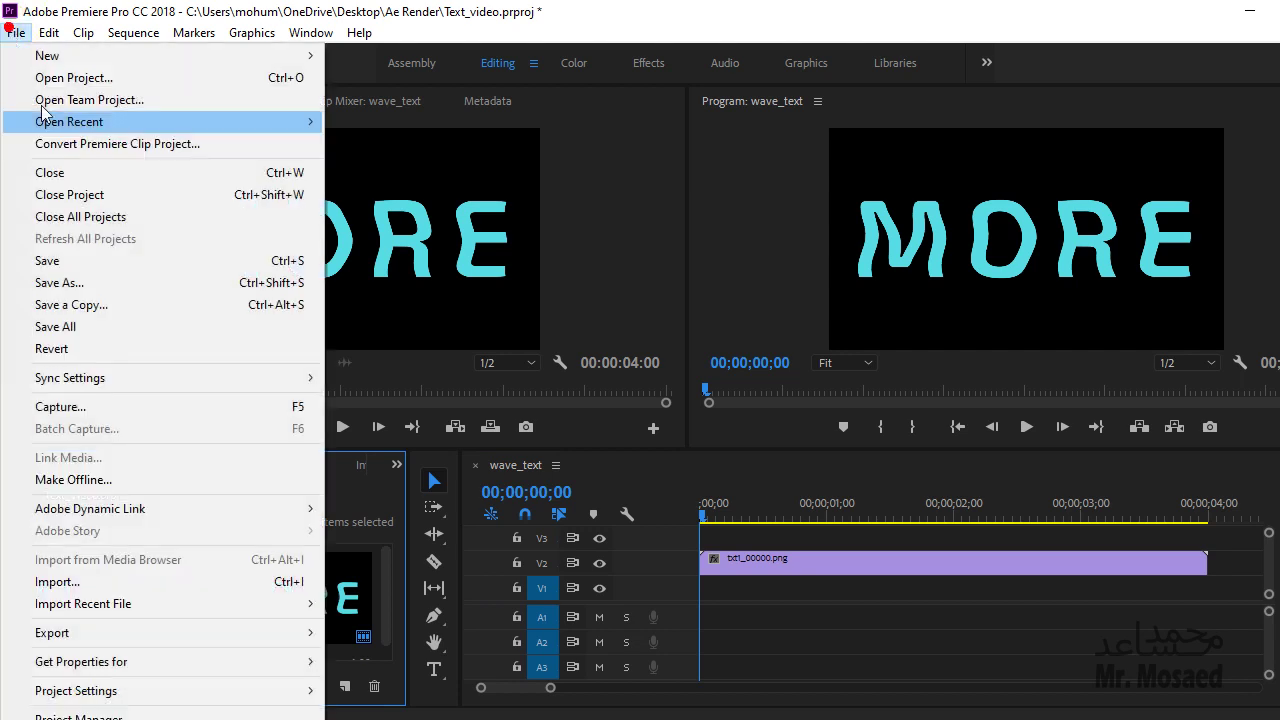
left_click(111, 260)
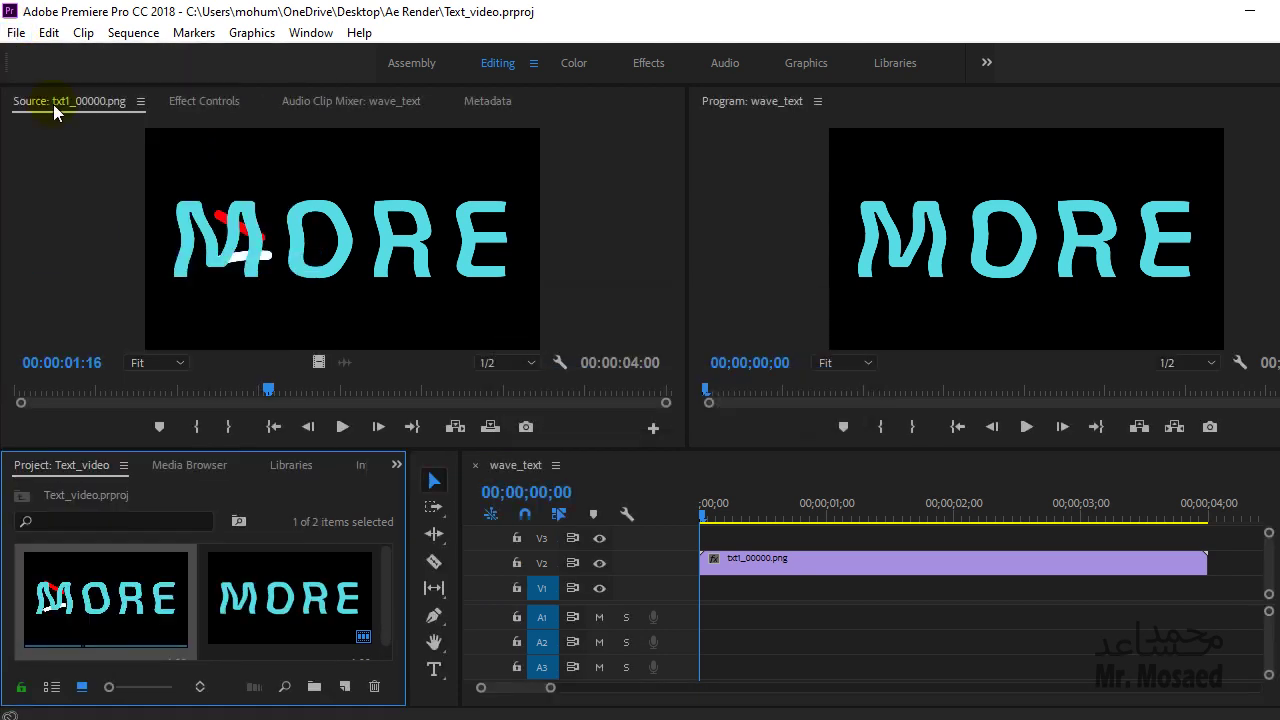
left_click(15, 34)
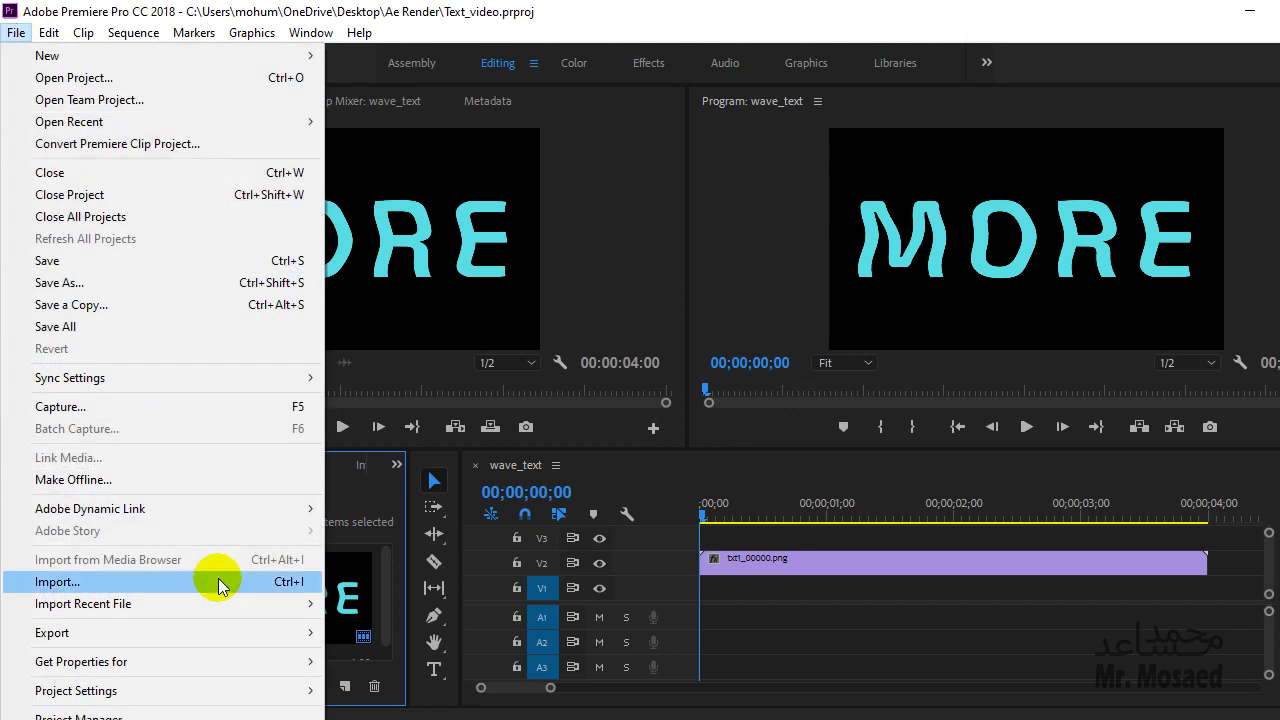
mouse_move(225, 634)
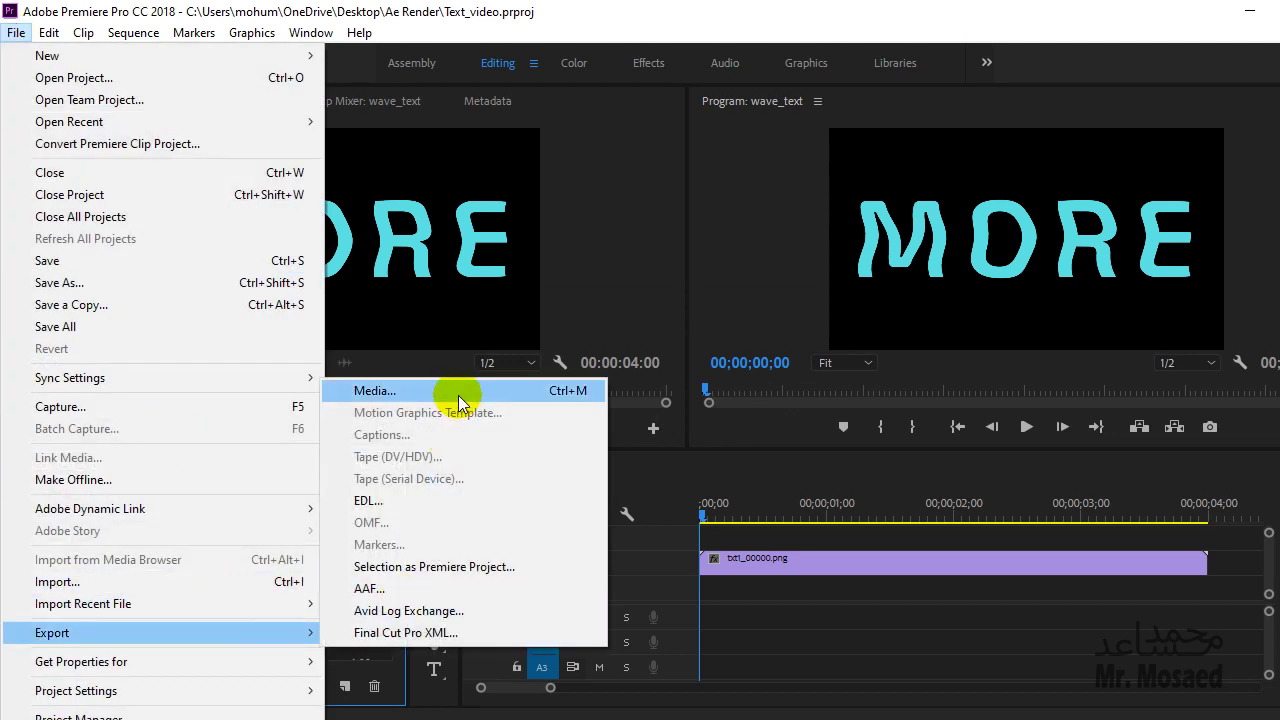
left_click(458, 398)
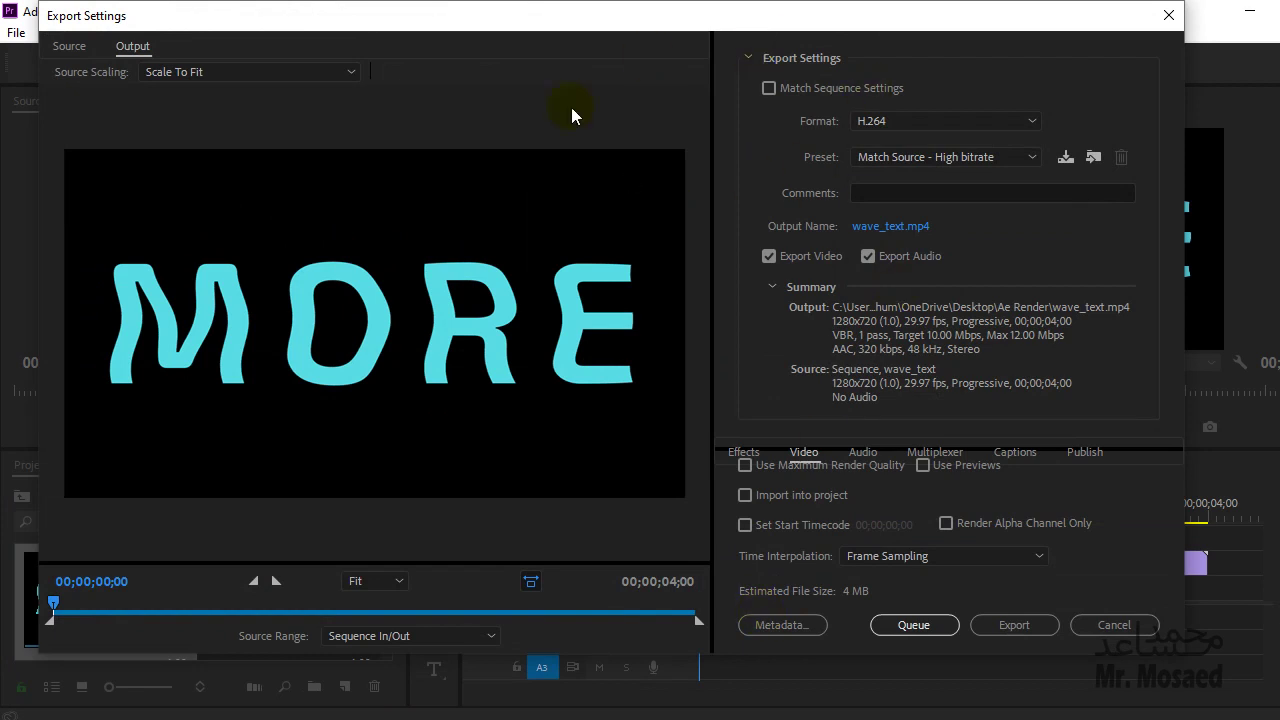
left_click(904, 121)
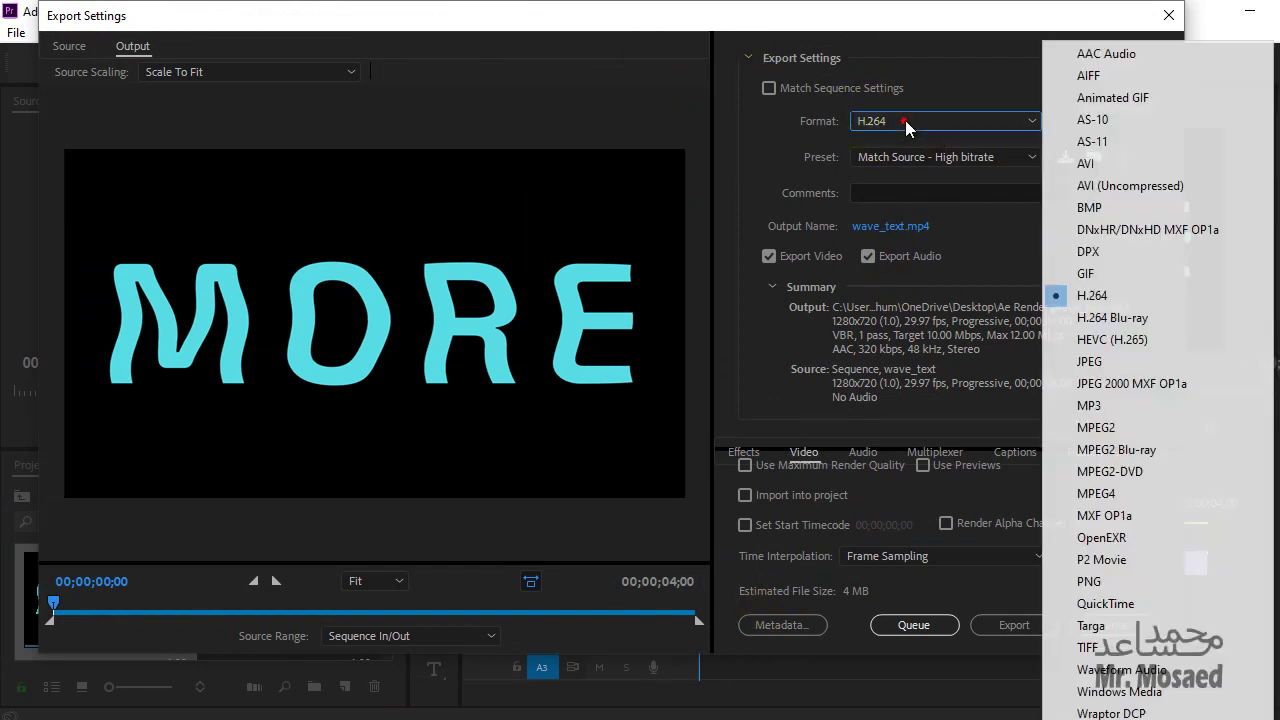
left_click(1134, 293)
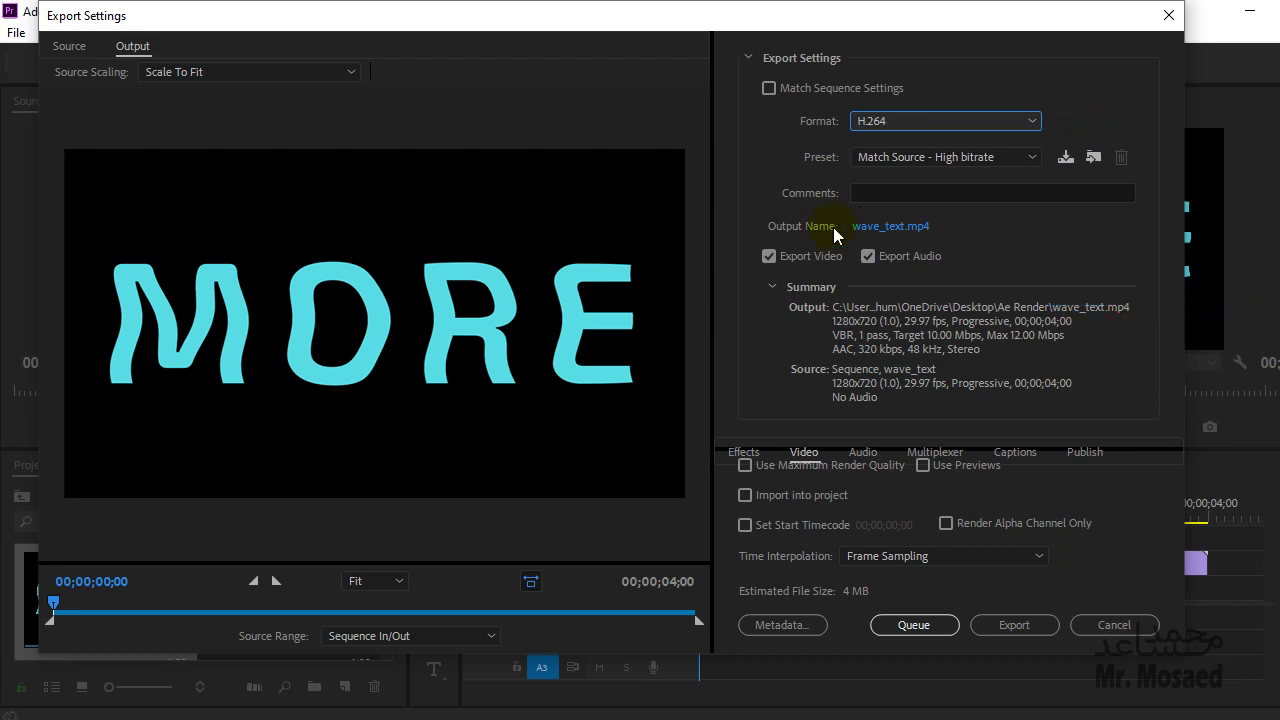
Step: Export the sequence as wave_text.mp4 into the Ae Render folder
left_click(925, 232)
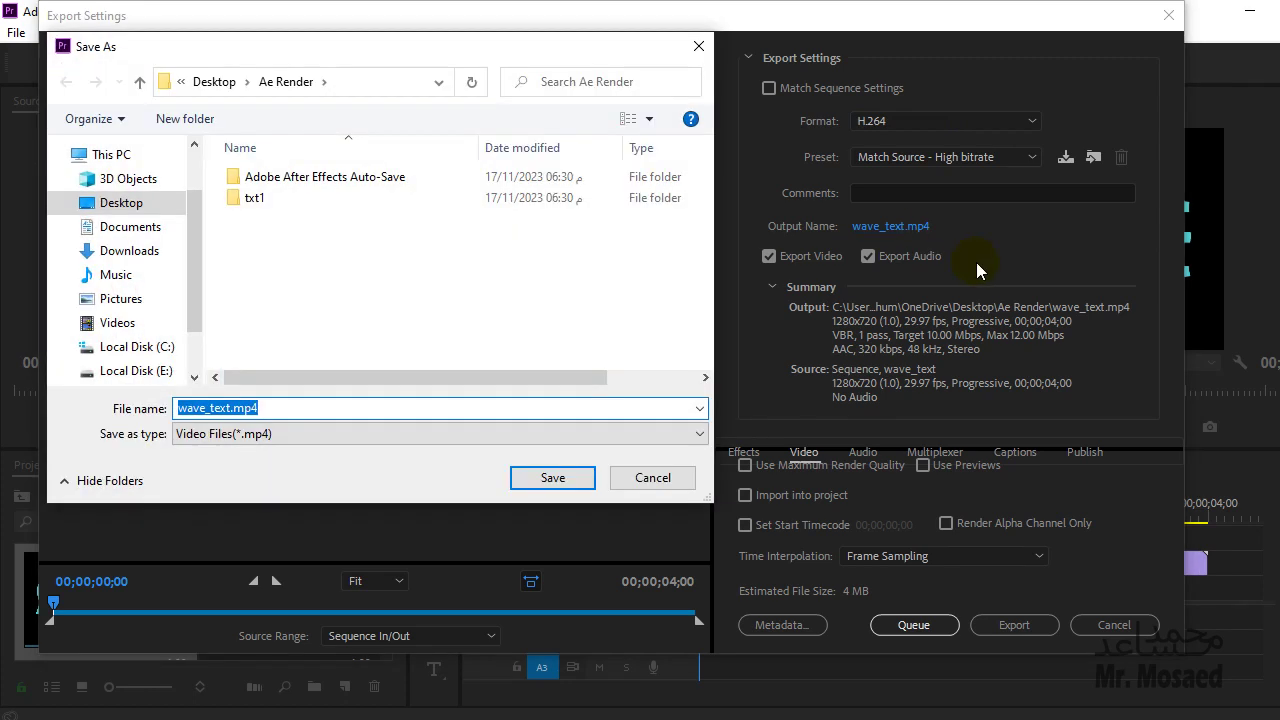
left_click(555, 477)
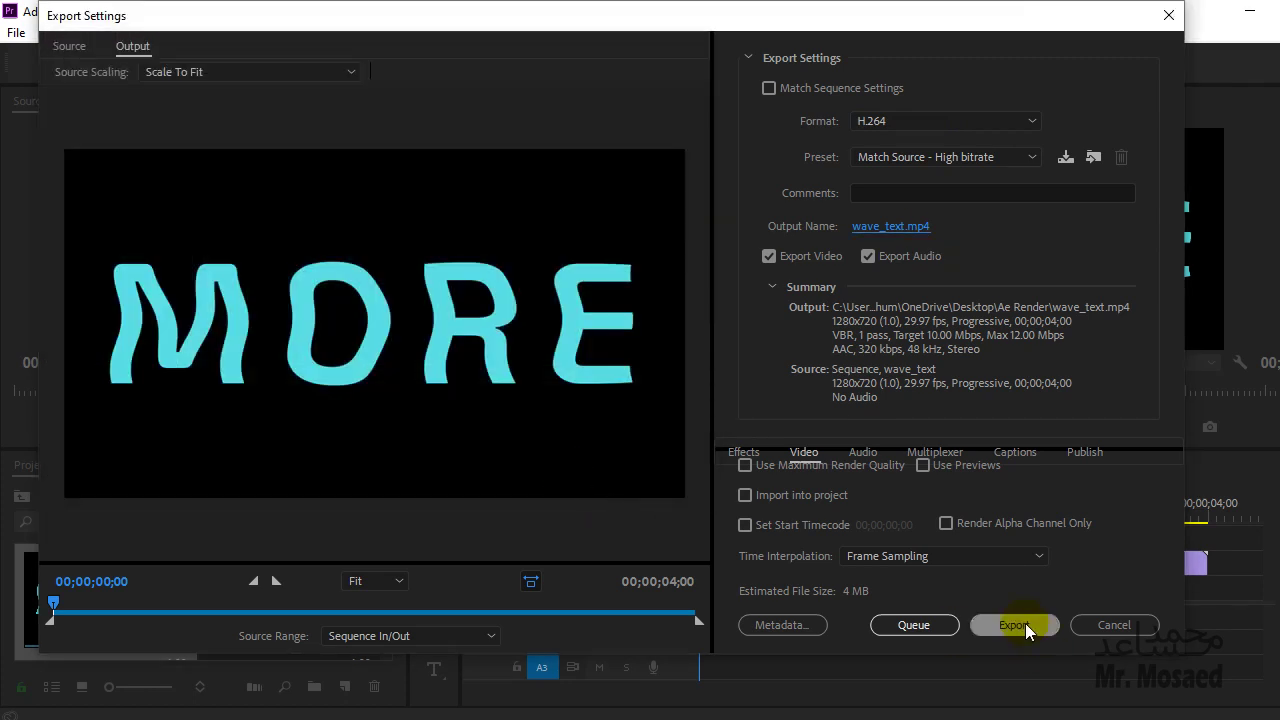
left_click(1024, 623)
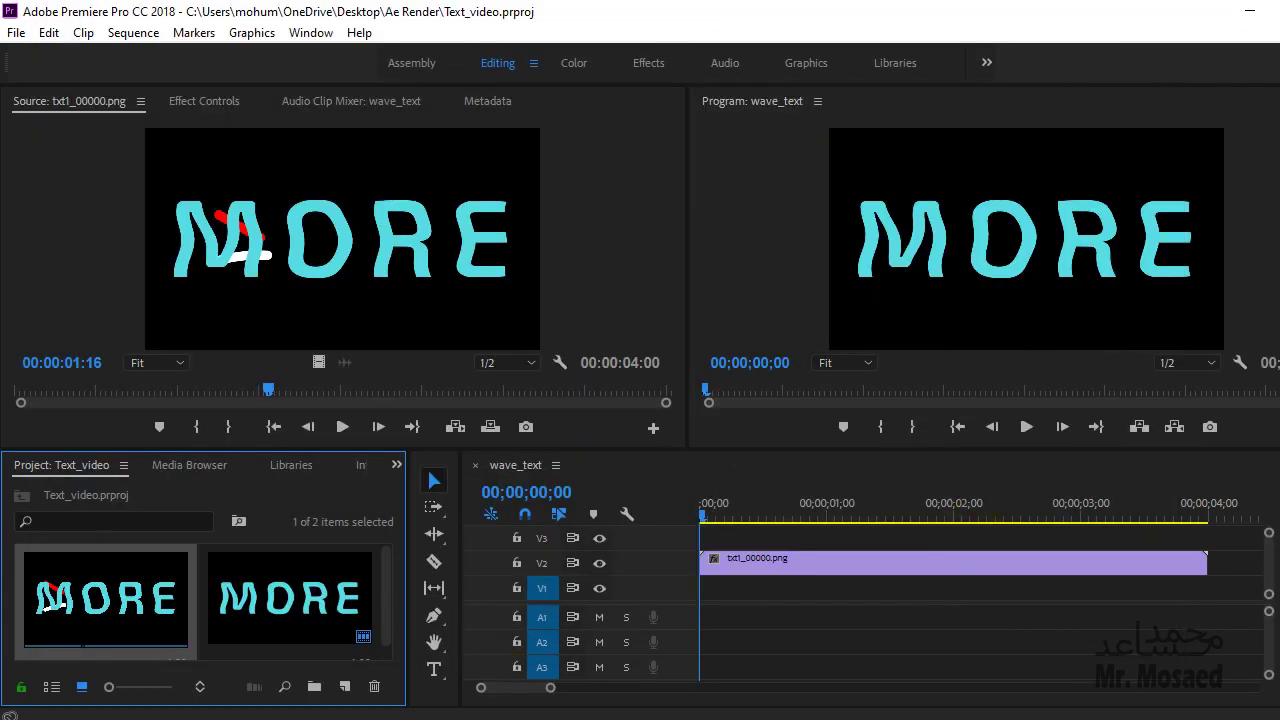
Step: Preview the exported 3,510 KB wave_text.mp4 in the Ae Render folder
key("alt+Tab")
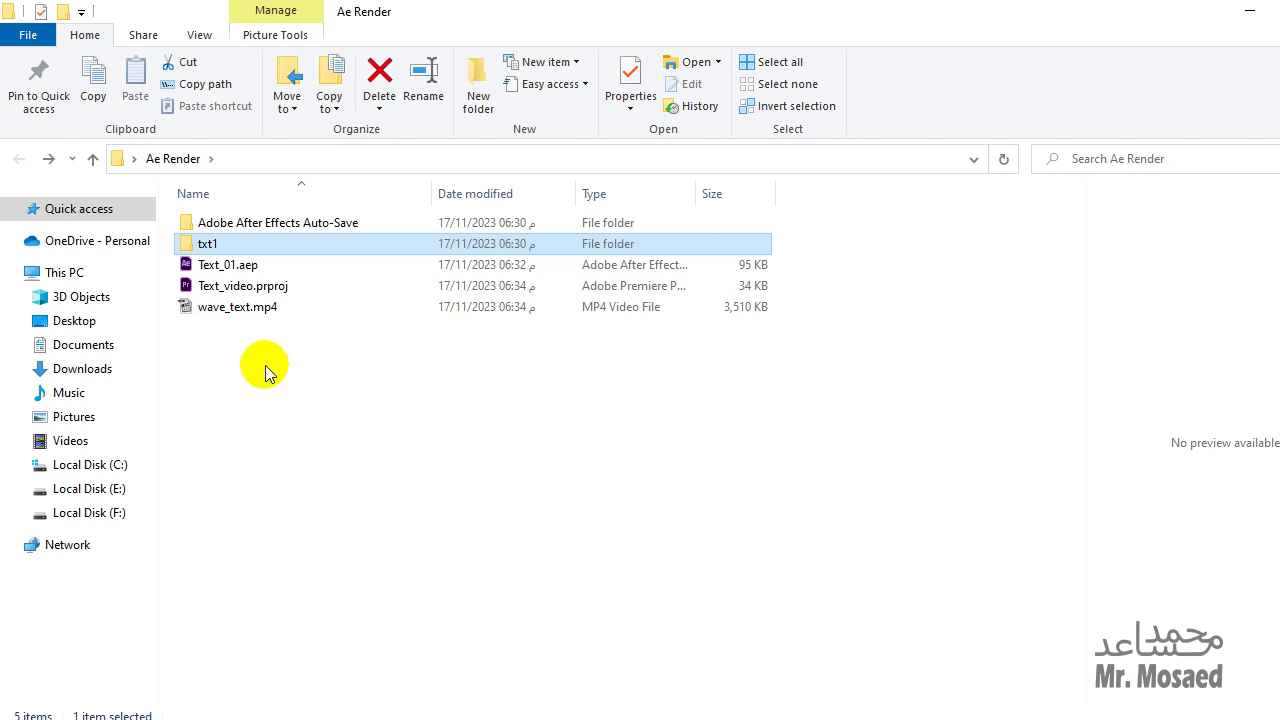
left_click(258, 315)
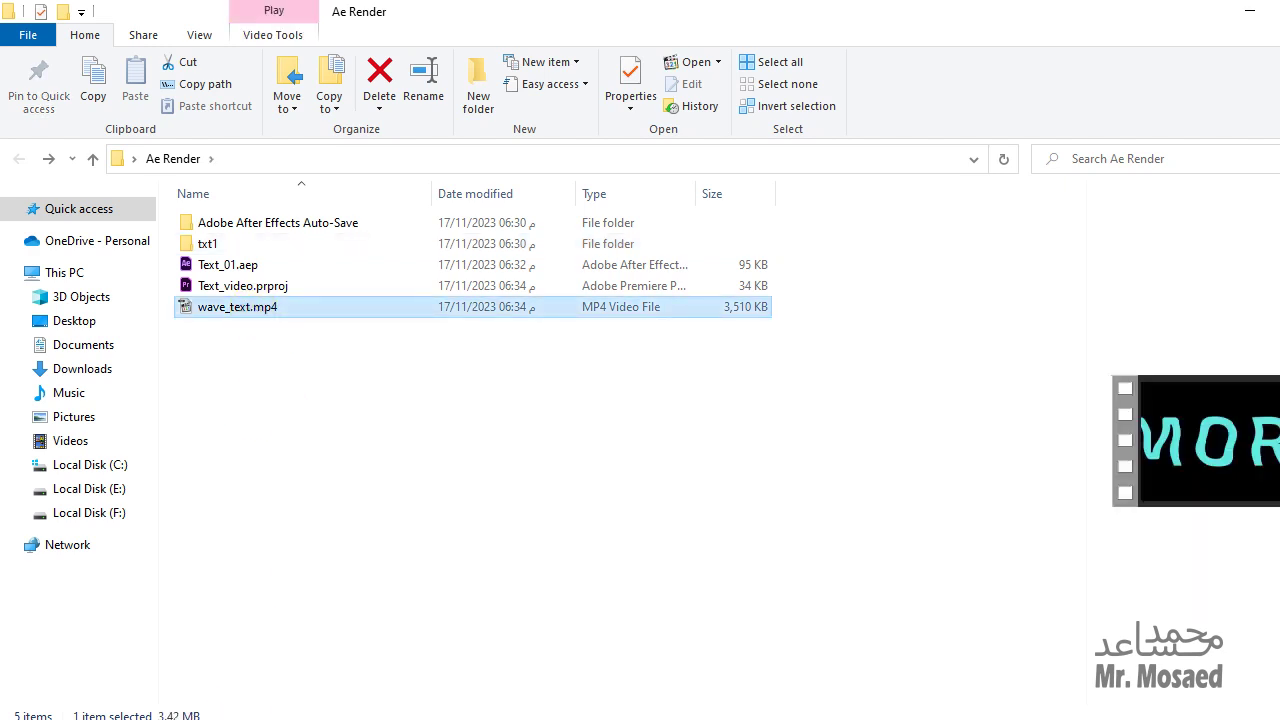